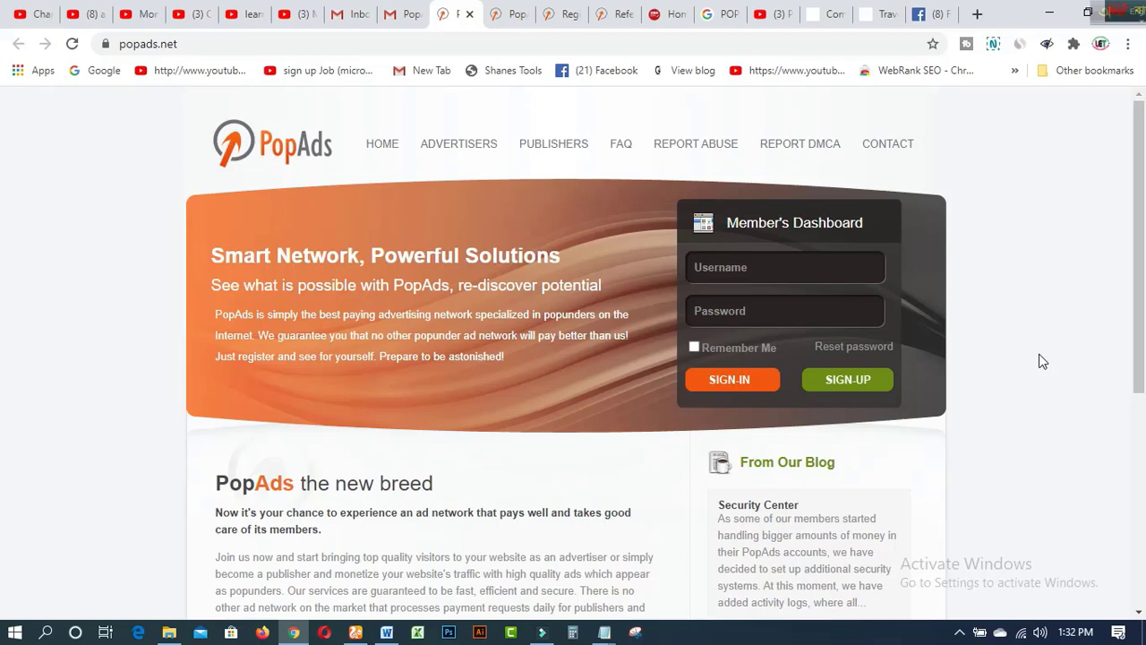
# Step: Look over the PopAds home page, and open the registration form to review its account detail fields
pyautogui.scroll(-2, 1043, 362)
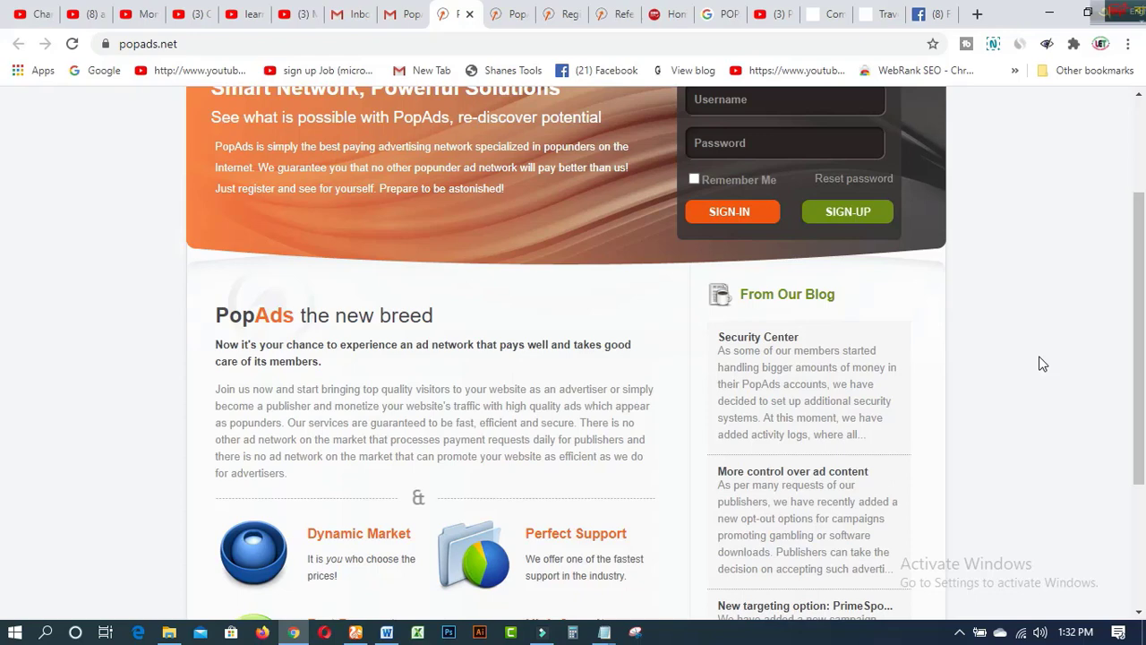
pyautogui.scroll(-3, 1040, 366)
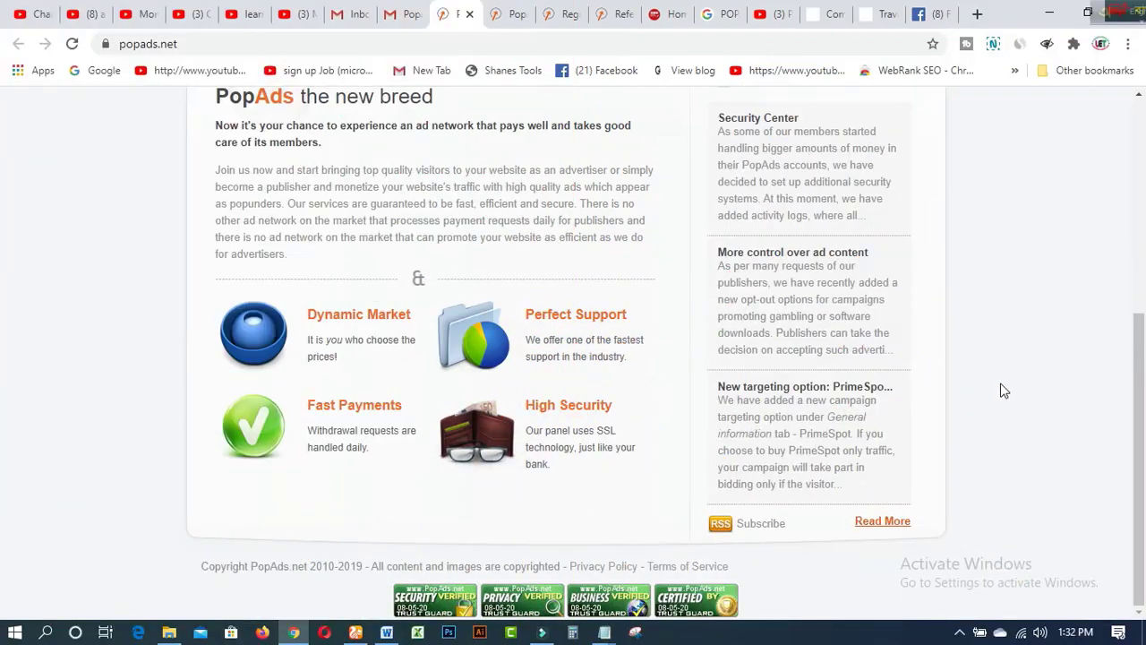
pyautogui.scroll(3, 1014, 388)
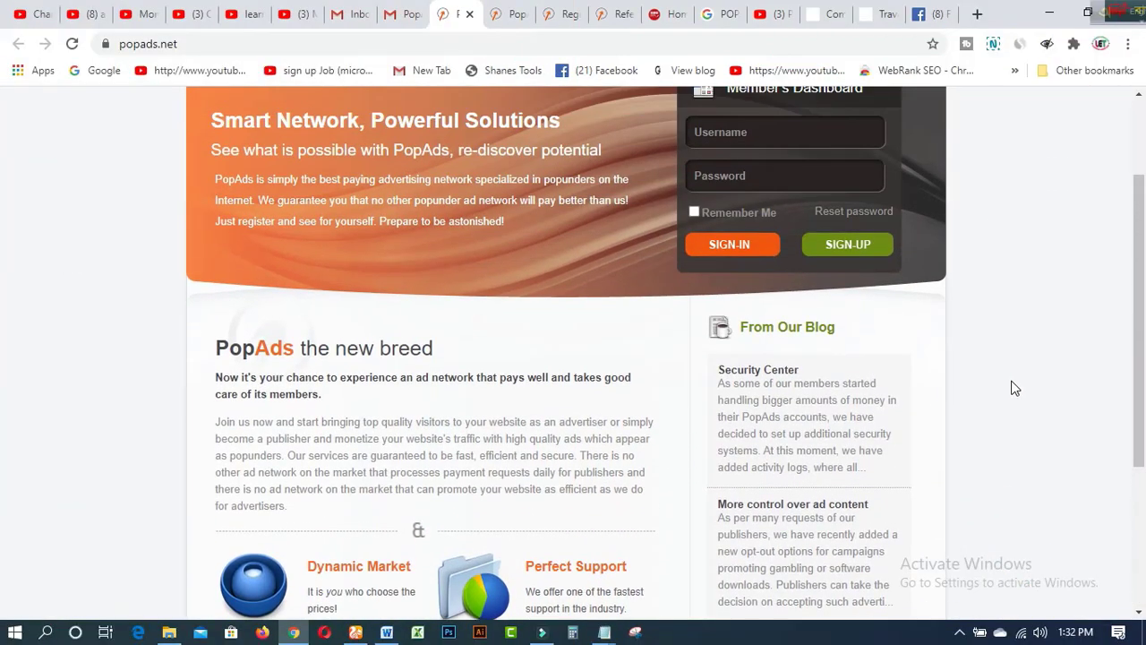
pyautogui.scroll(1, 1014, 388)
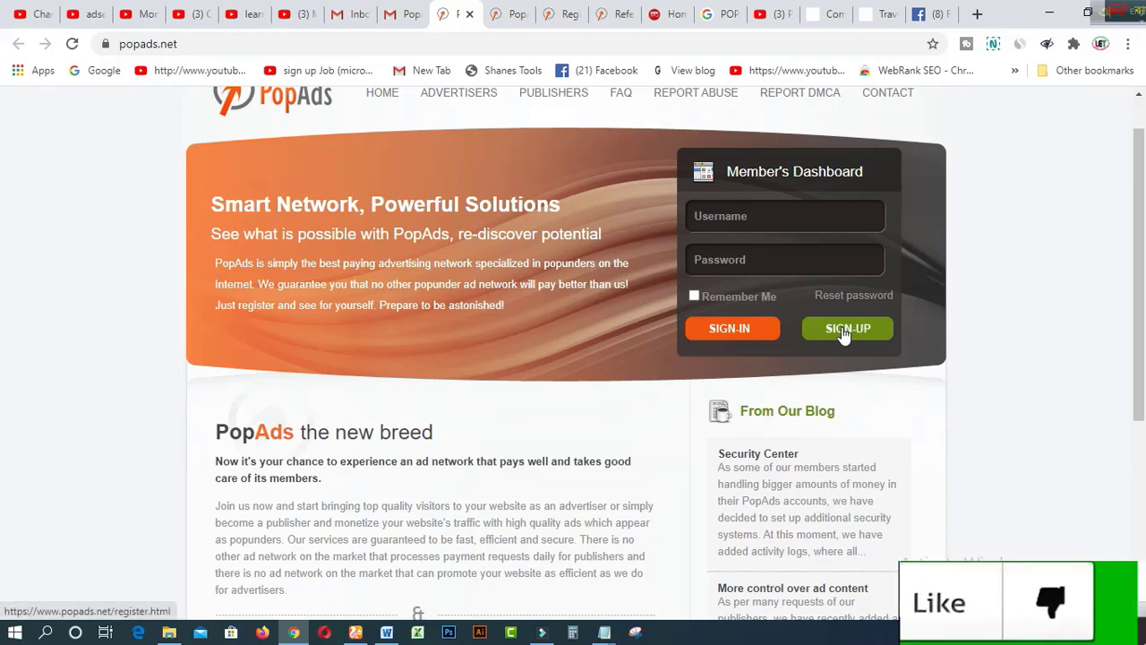
pyautogui.click(504, 18)
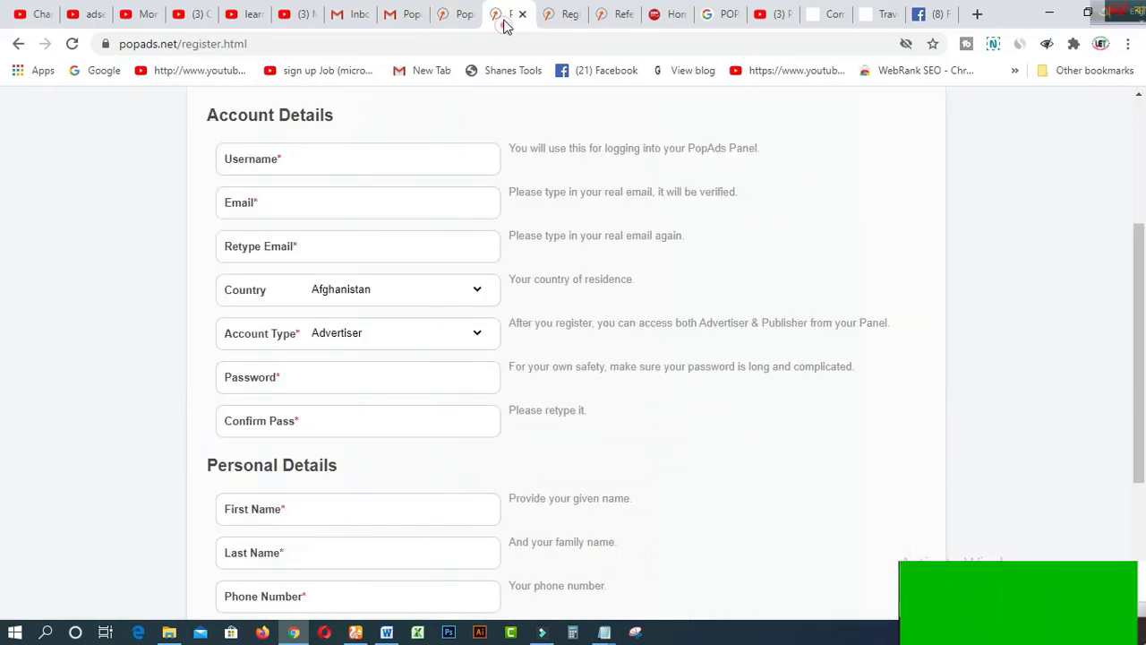
pyautogui.scroll(1, 801, 309)
pyautogui.scroll(1, 801, 309)
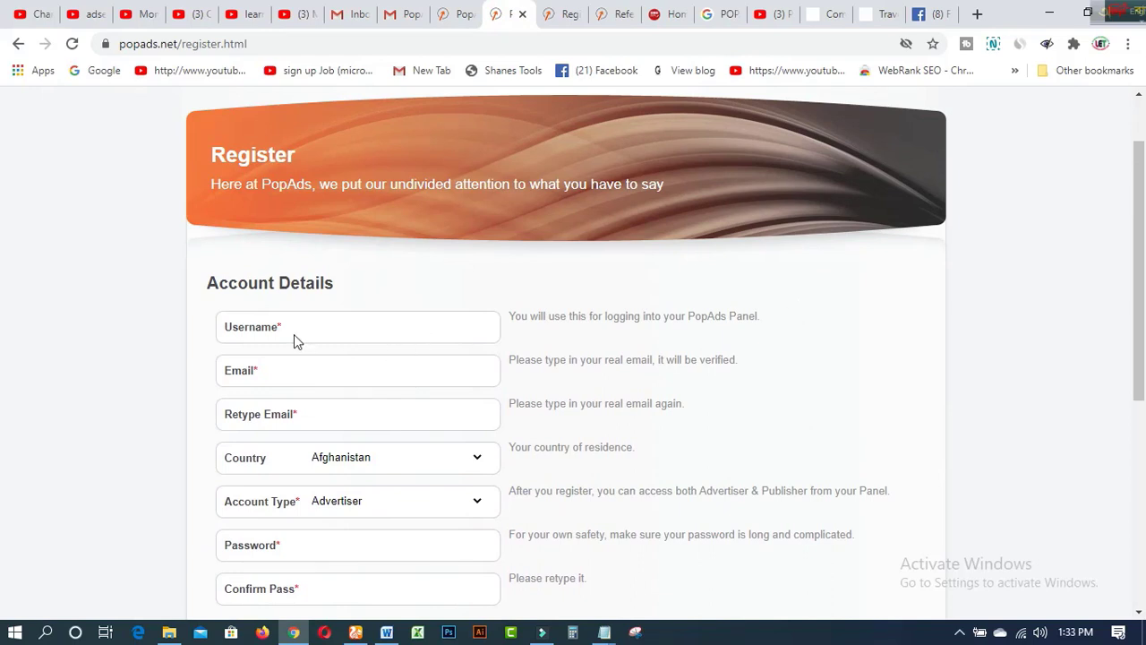
pyautogui.scroll(-1, 294, 334)
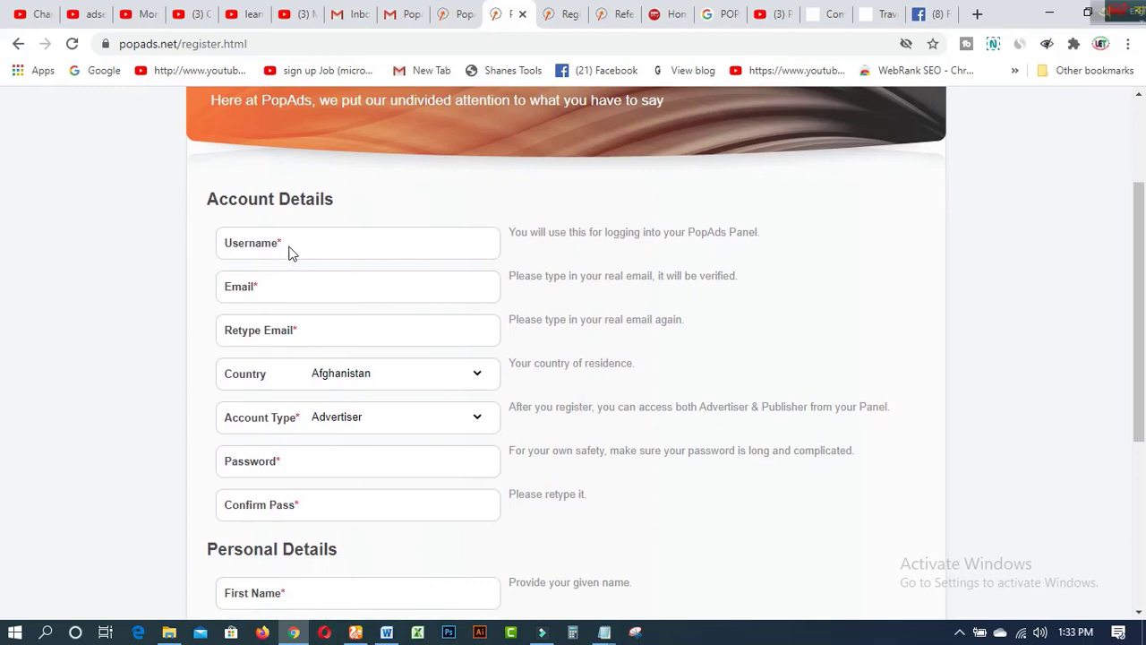
pyautogui.scroll(-1, 307, 294)
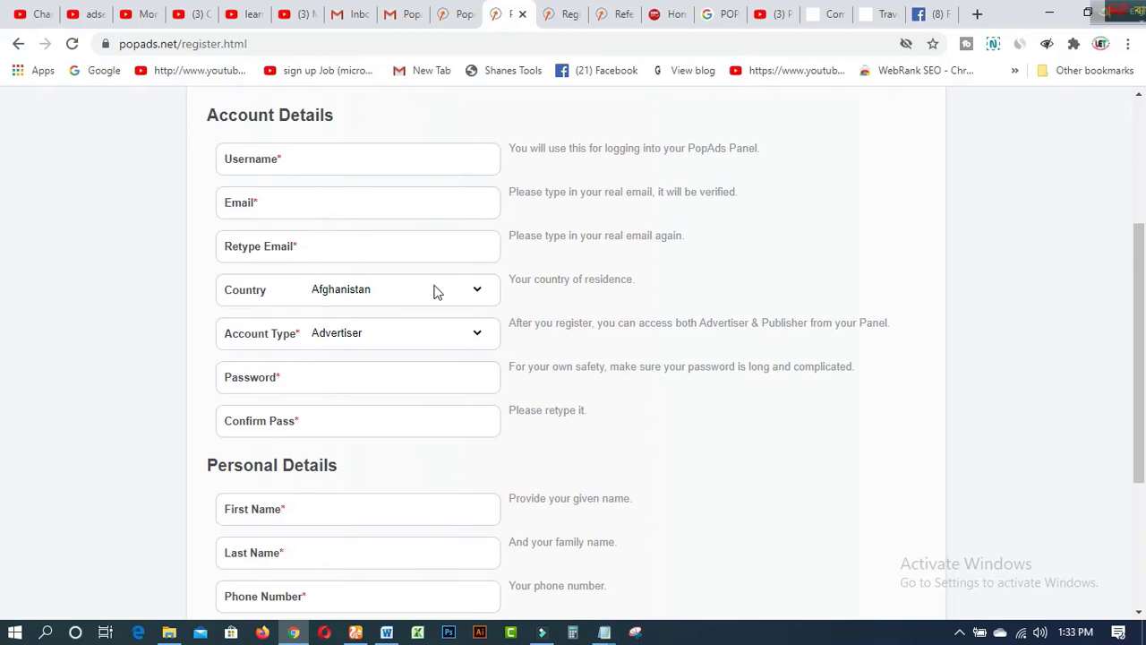
# Step: Check the list of countries on the registration form and set the account type to Publisher
pyautogui.click(474, 289)
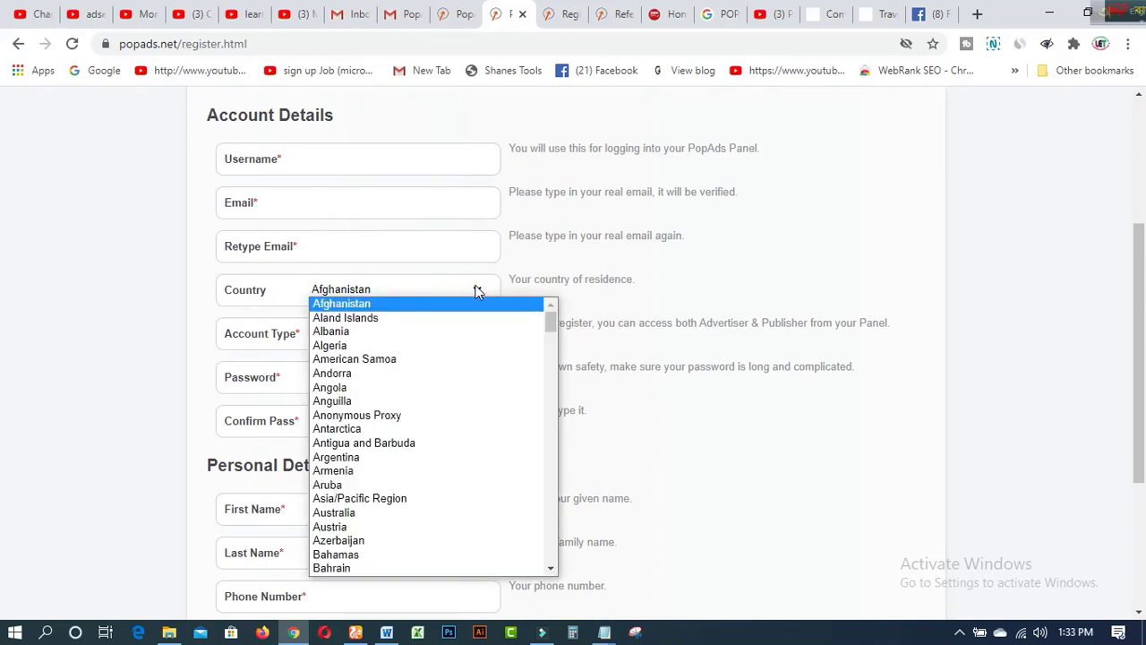
pyautogui.click(889, 218)
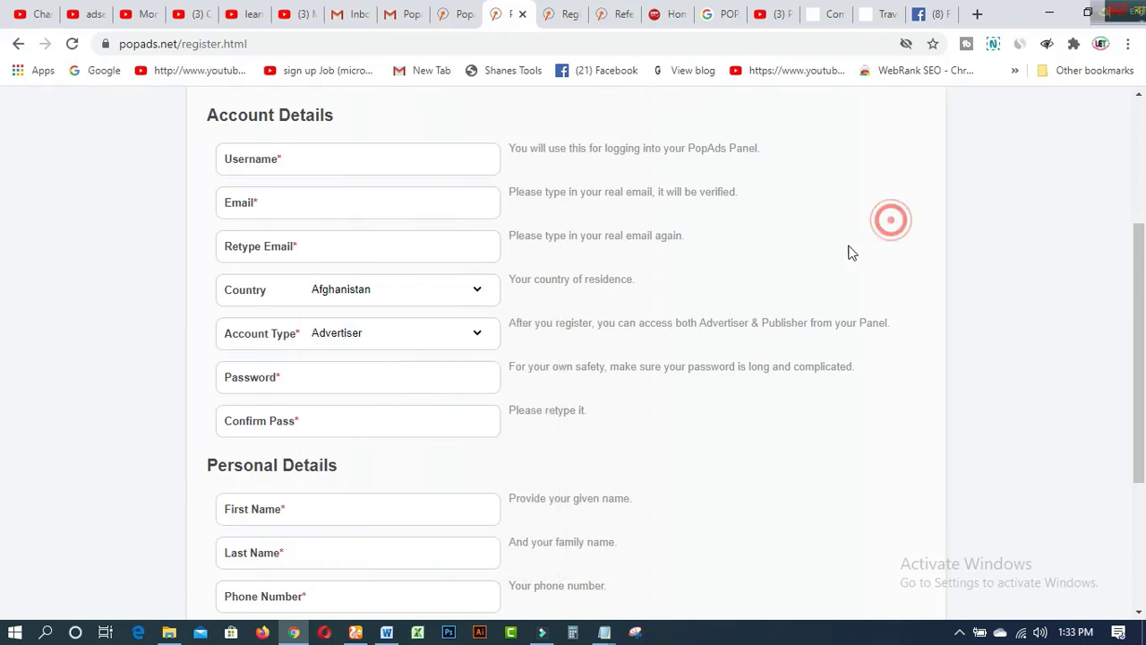
pyautogui.click(471, 341)
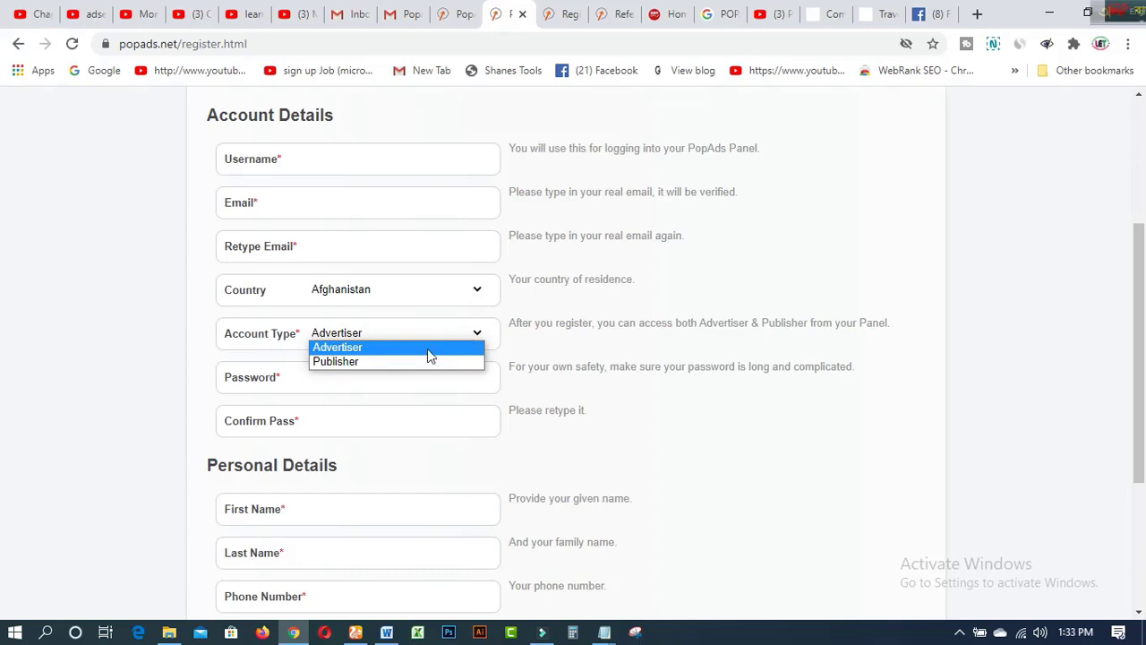
pyautogui.click(350, 362)
pyautogui.scroll(-2, 347, 367)
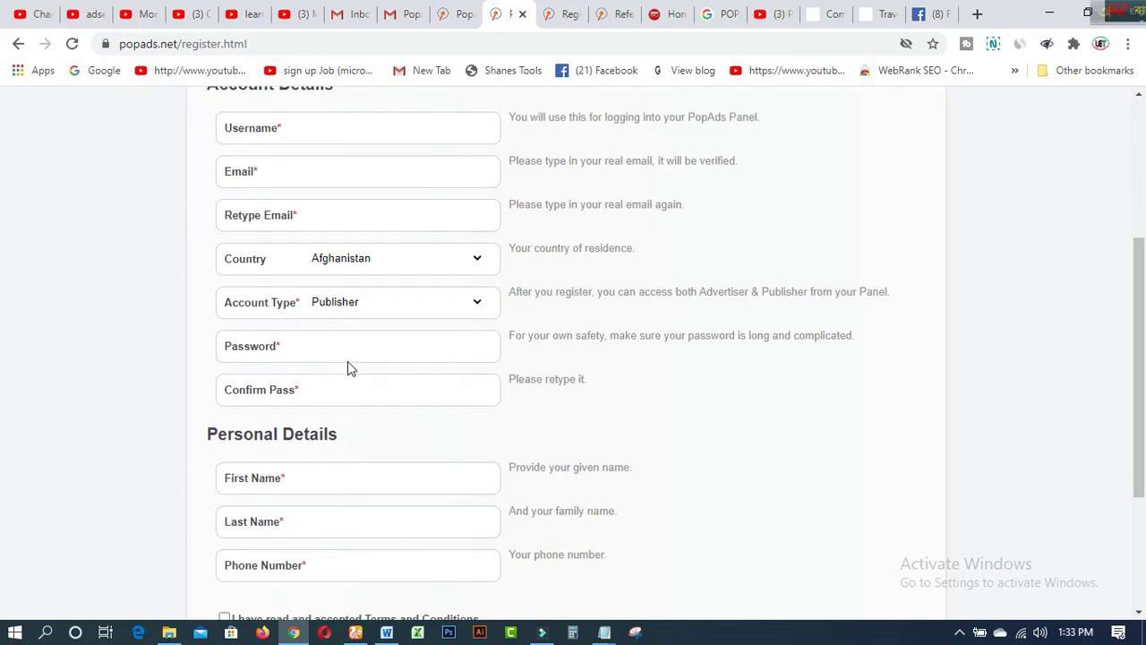
pyautogui.scroll(-1, 350, 352)
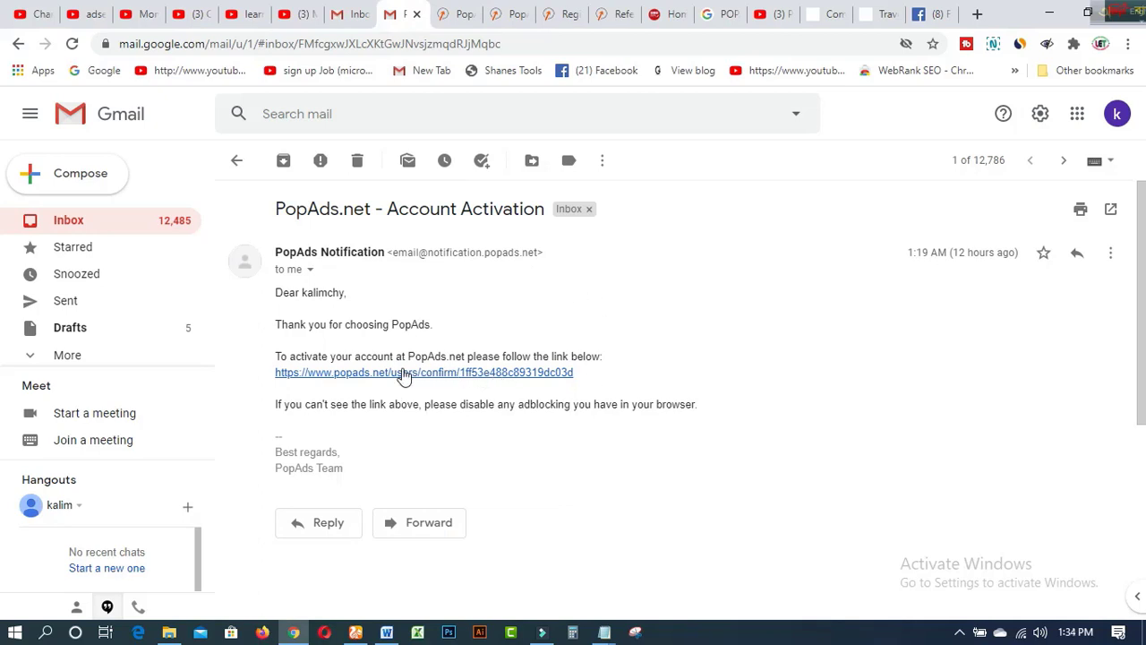
# Step: Open the account activation link from the PopAds email in a new tab and view the registration confirmation page
pyautogui.rightClick(451, 383)
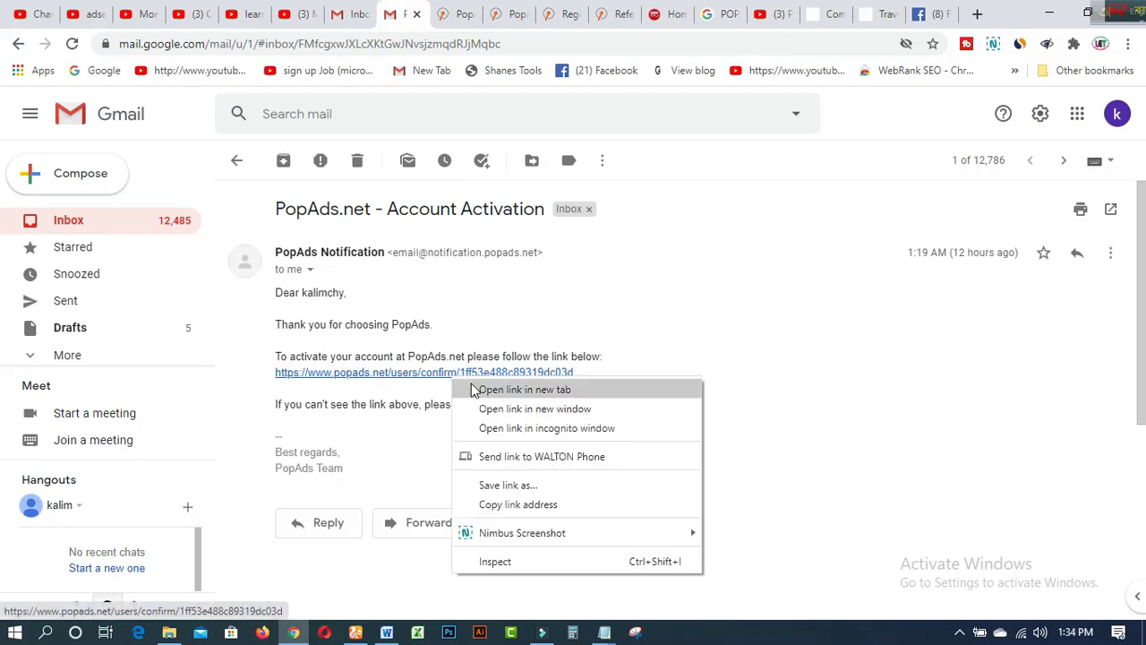
pyautogui.click(470, 387)
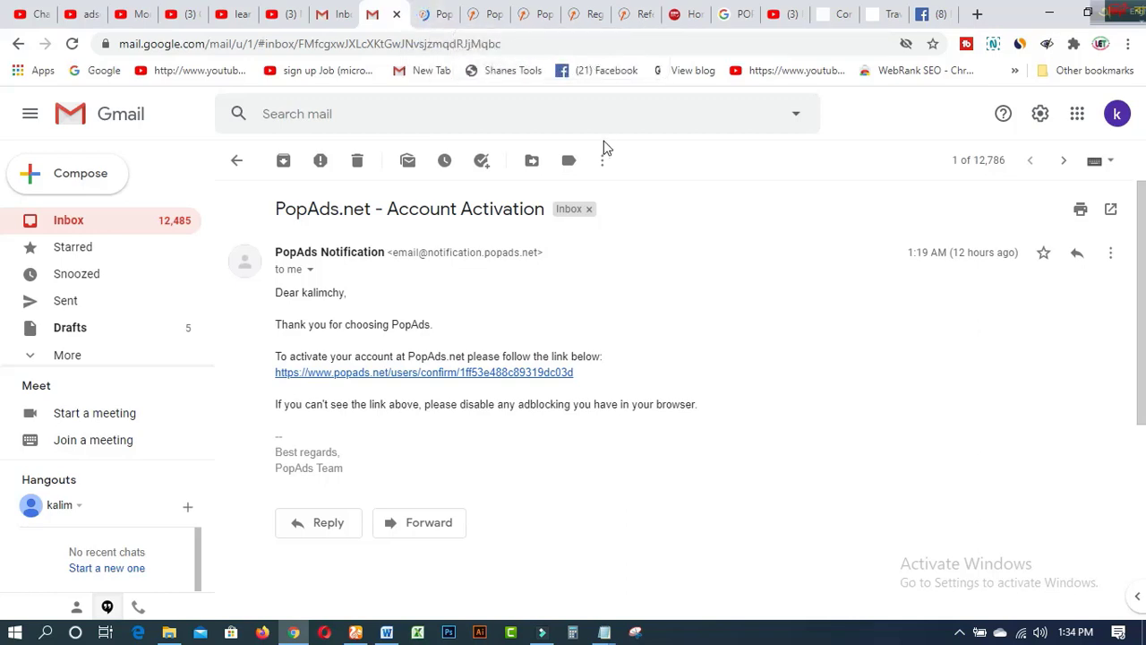
pyautogui.click(587, 21)
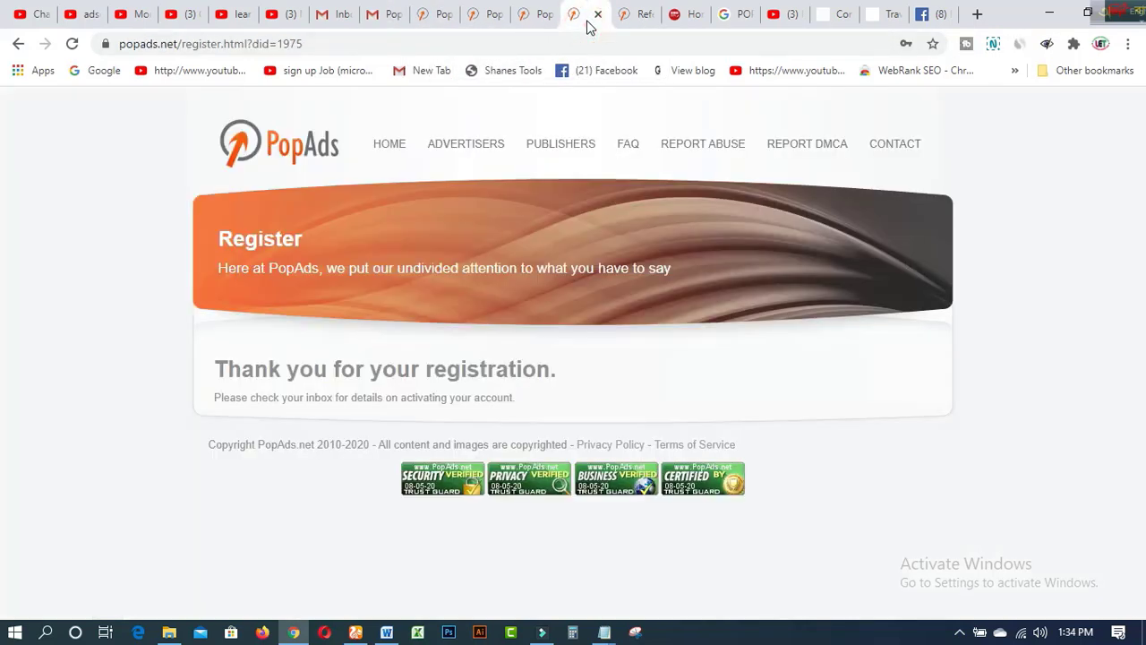
# Step: Go to the PopAds Referral Center page and examine its banners and the publisher, advertiser and account manager options
pyautogui.click(643, 16)
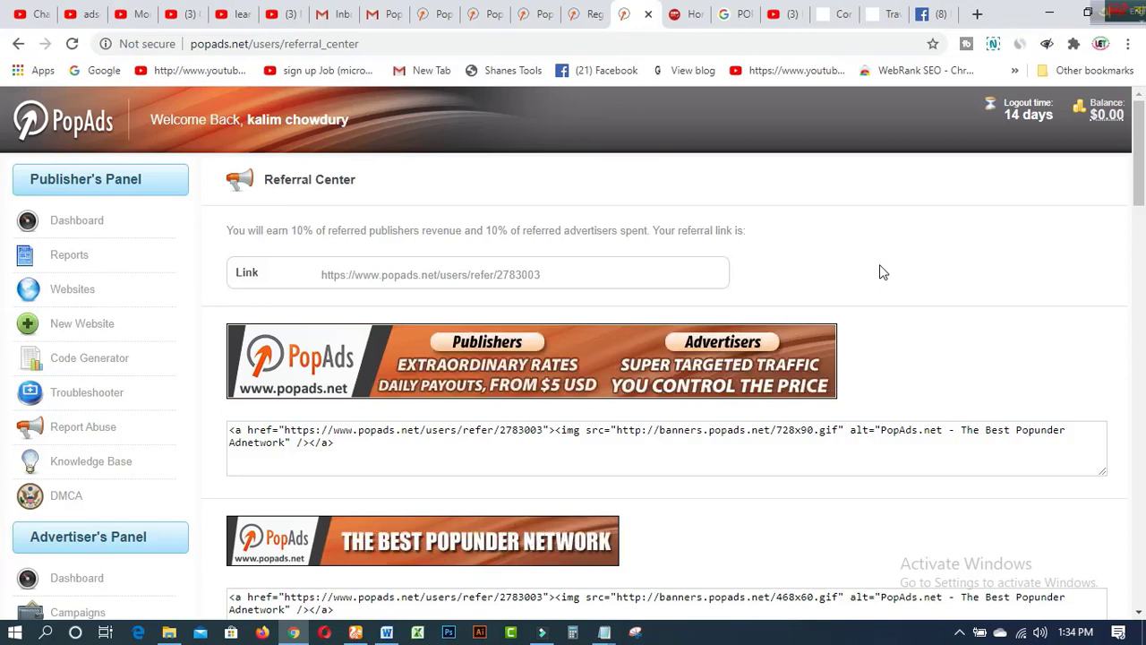
pyautogui.scroll(-2, 882, 272)
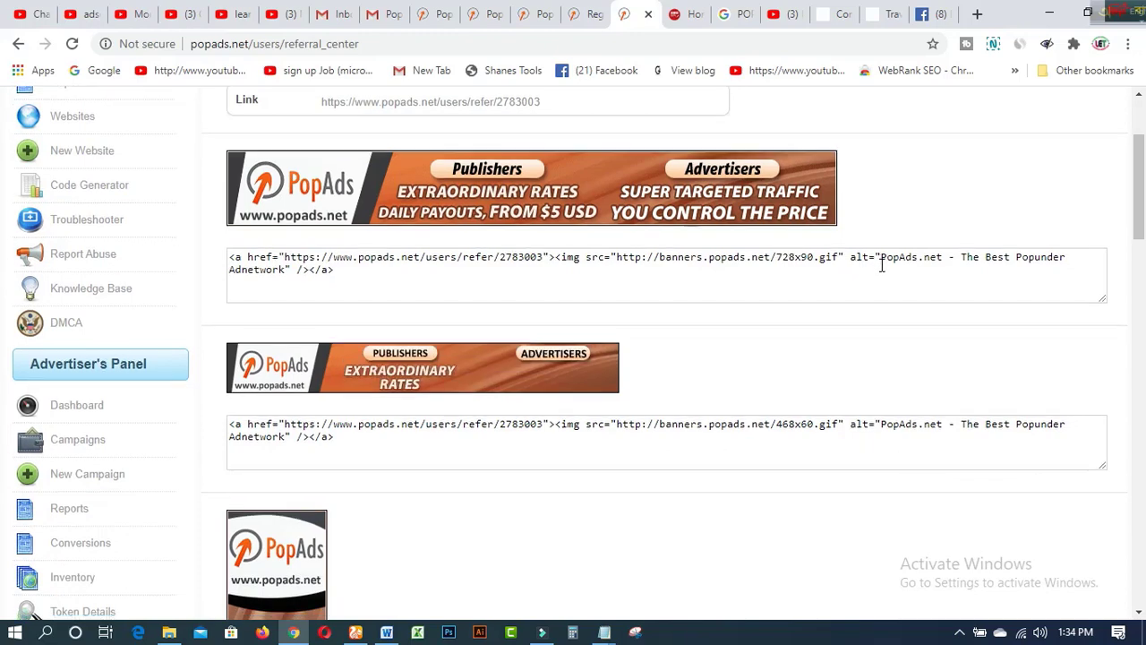
pyautogui.scroll(-3, 881, 268)
pyautogui.scroll(-2, 881, 272)
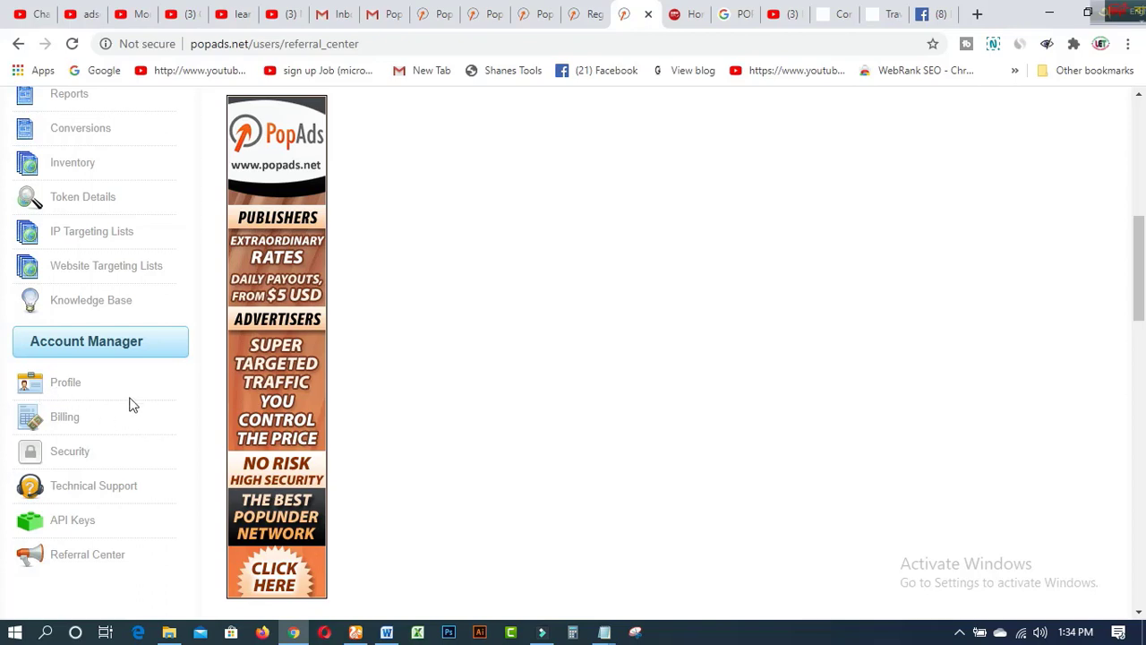
pyautogui.scroll(2, 185, 430)
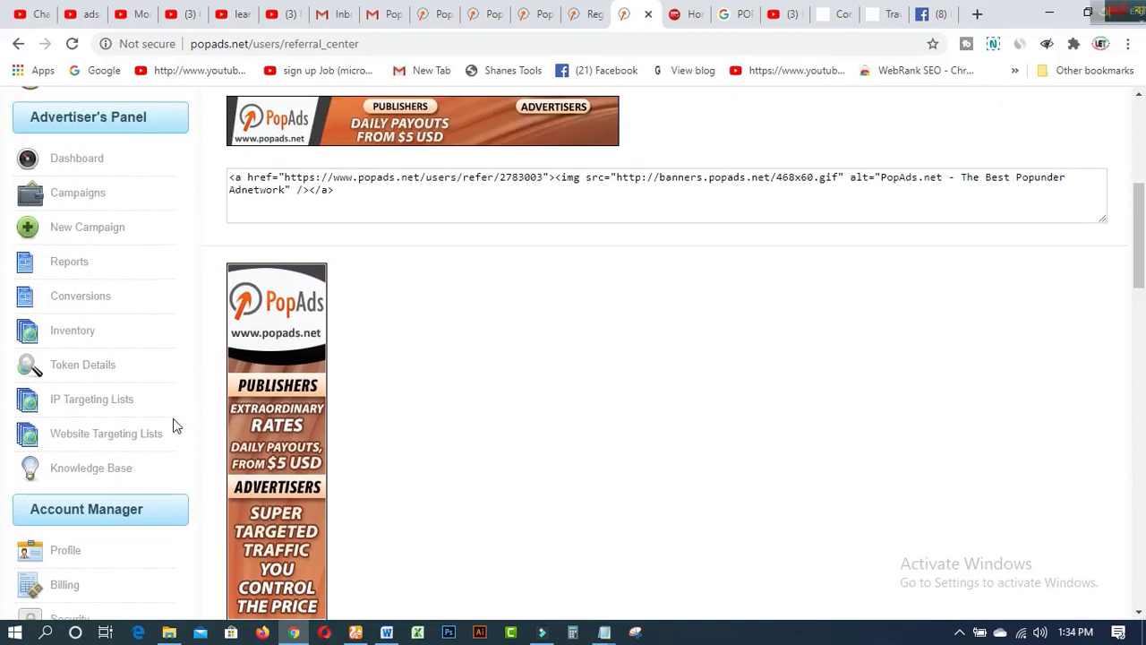
pyautogui.scroll(5, 173, 418)
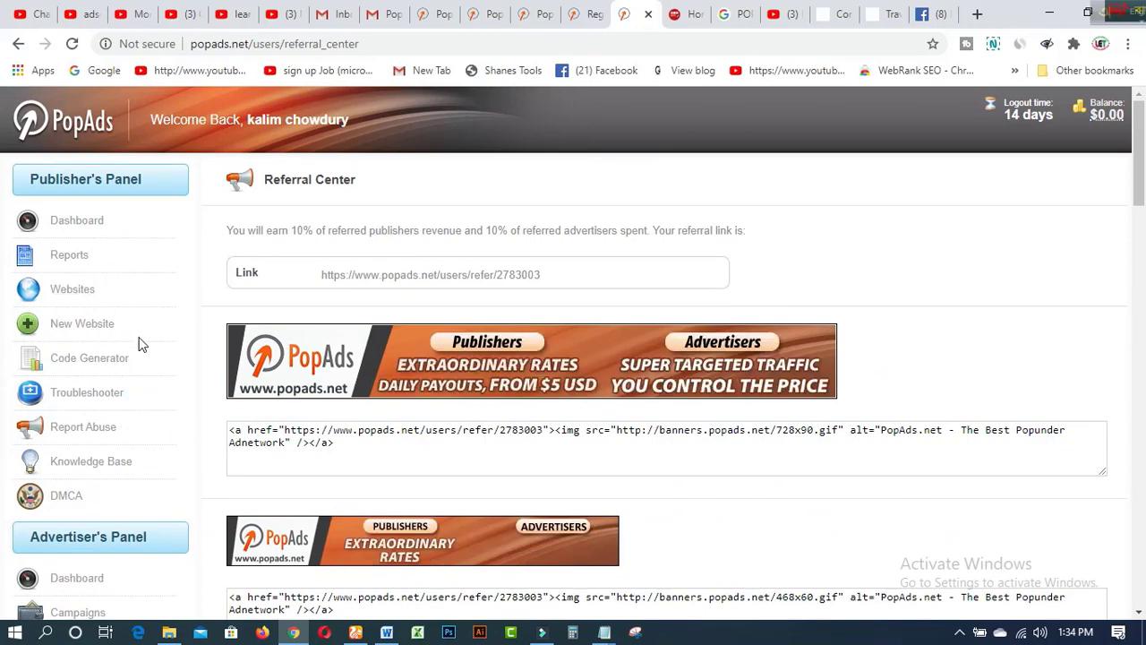
pyautogui.scroll(-1, 138, 344)
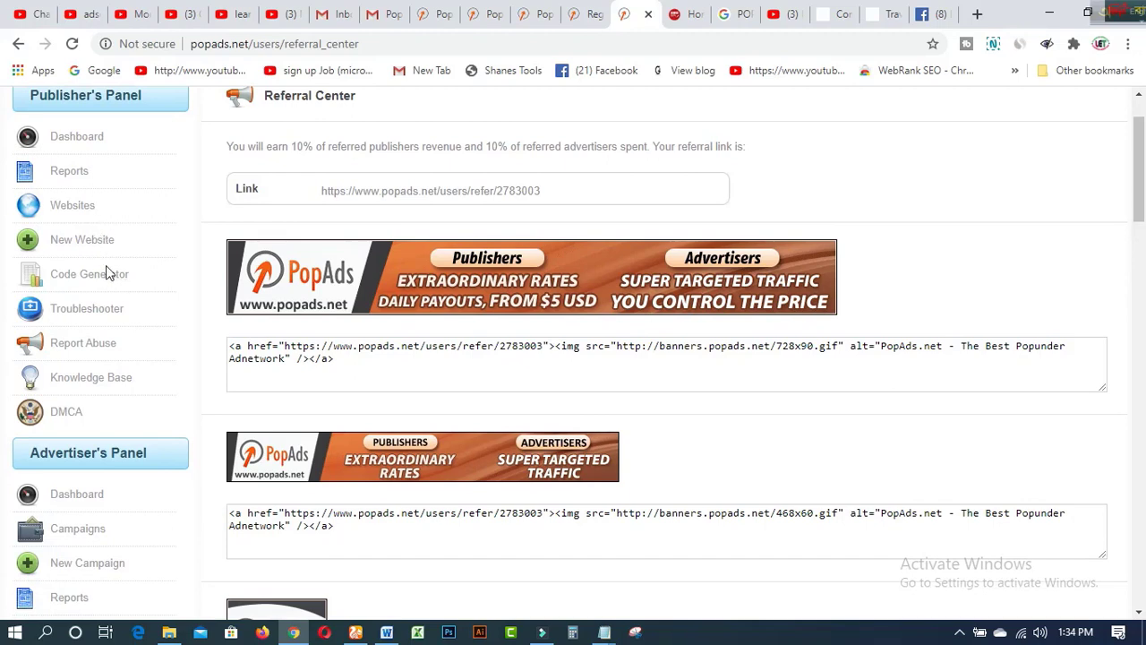
pyautogui.scroll(-2, 122, 496)
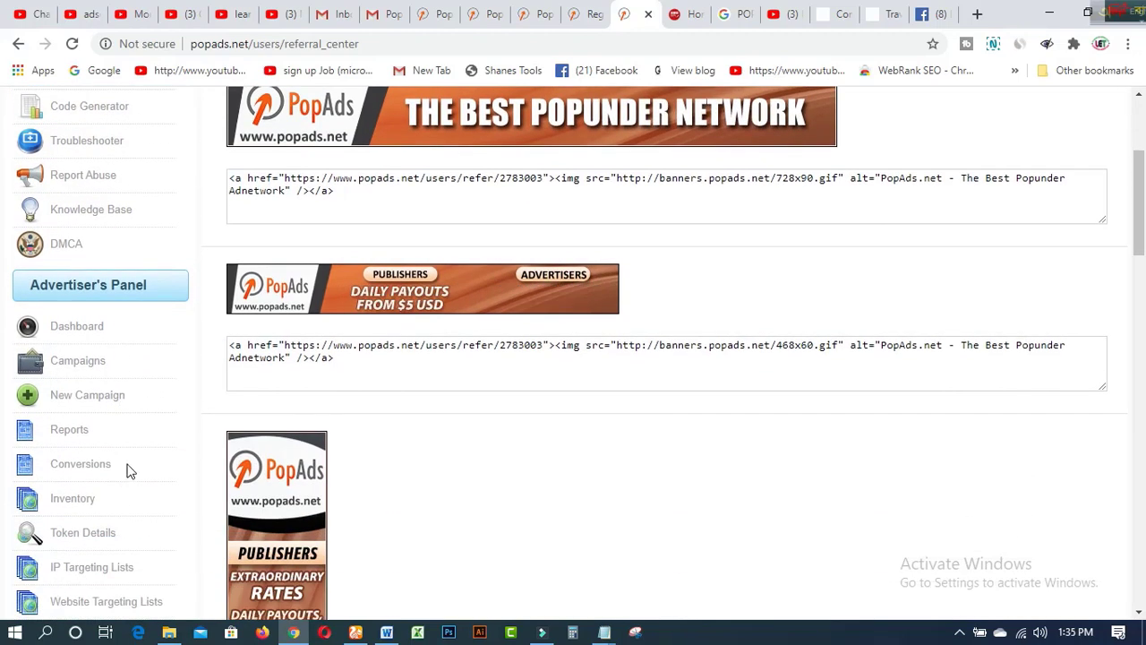
pyautogui.scroll(-3, 126, 467)
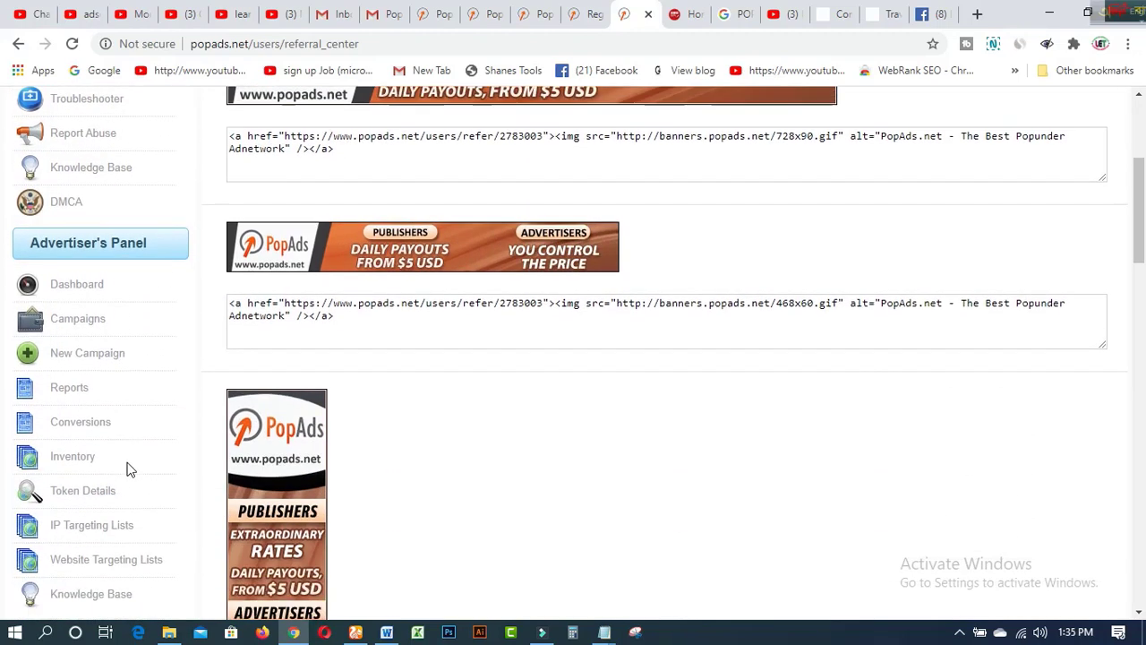
pyautogui.scroll(-3, 128, 468)
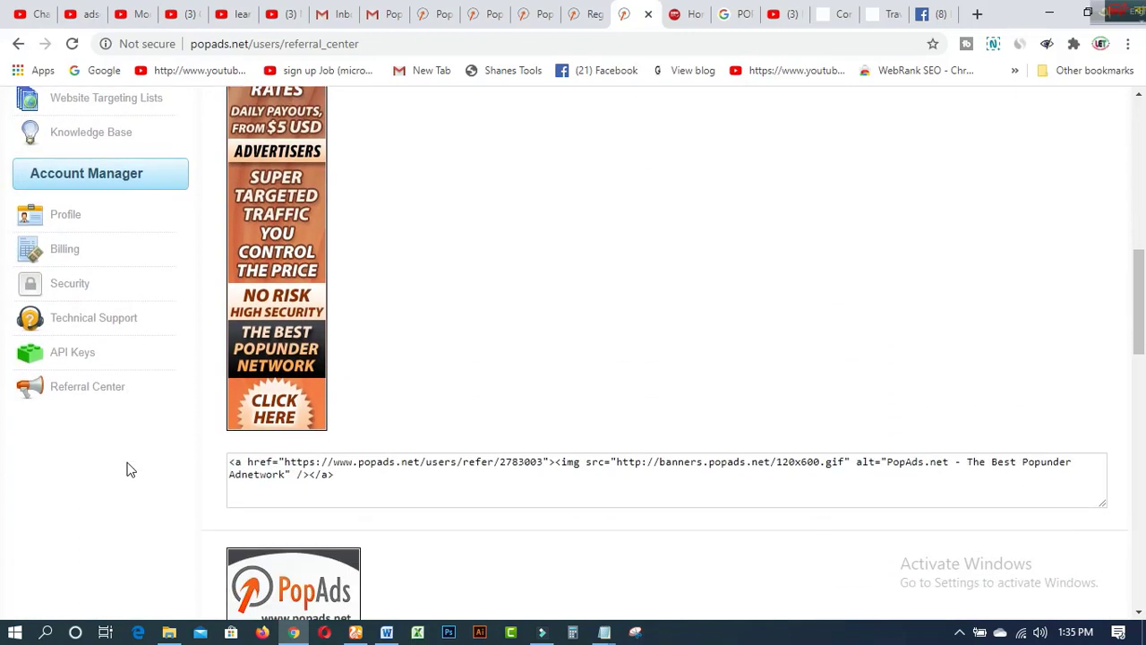
# Step: Open the Referral Center from the Account Manager section, highlight the publisher and advertiser commission terms, and select the full referral link
pyautogui.click(89, 394)
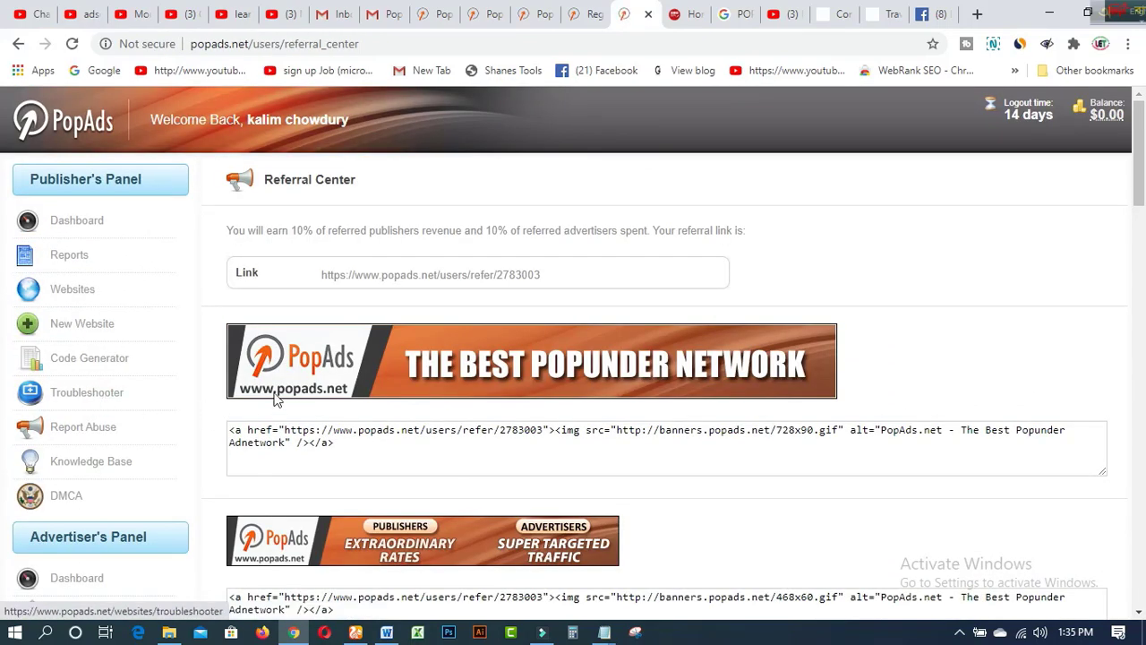
pyautogui.click(322, 274)
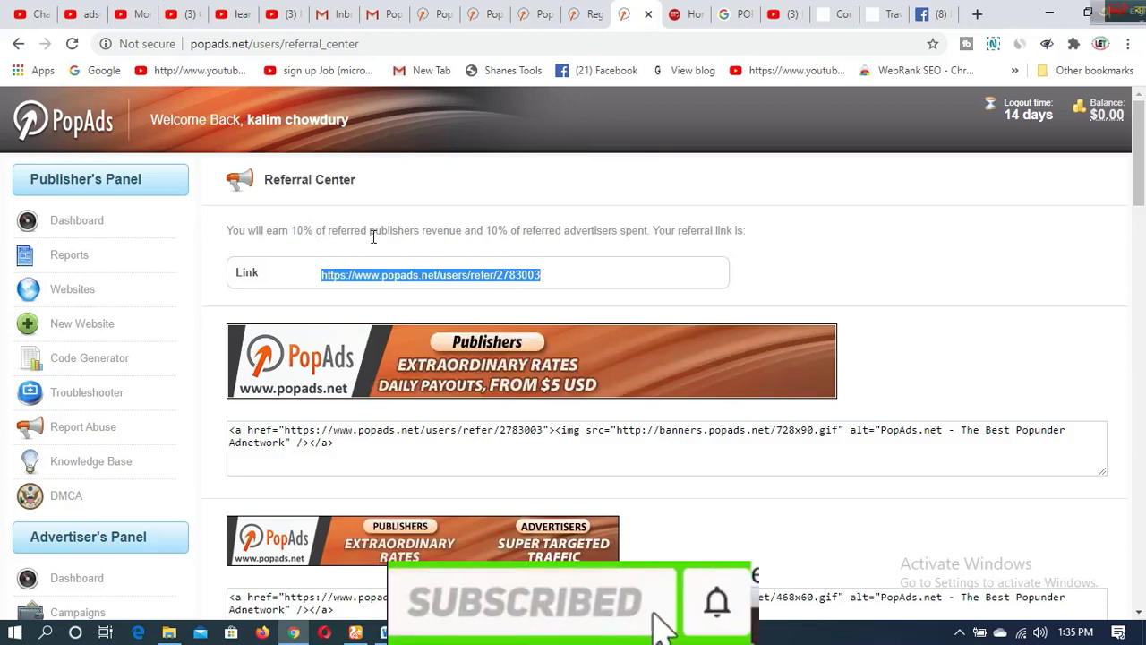
pyautogui.moveTo(371, 231); pyautogui.dragTo(421, 237)
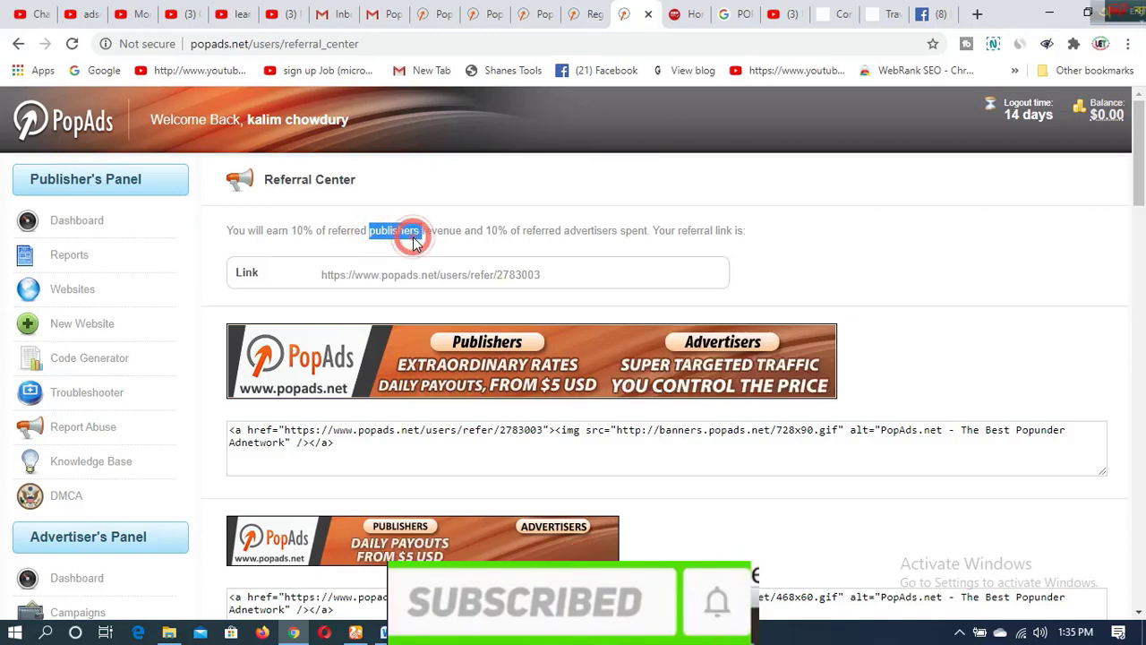
pyautogui.moveTo(568, 233); pyautogui.dragTo(605, 231)
pyautogui.click(613, 230)
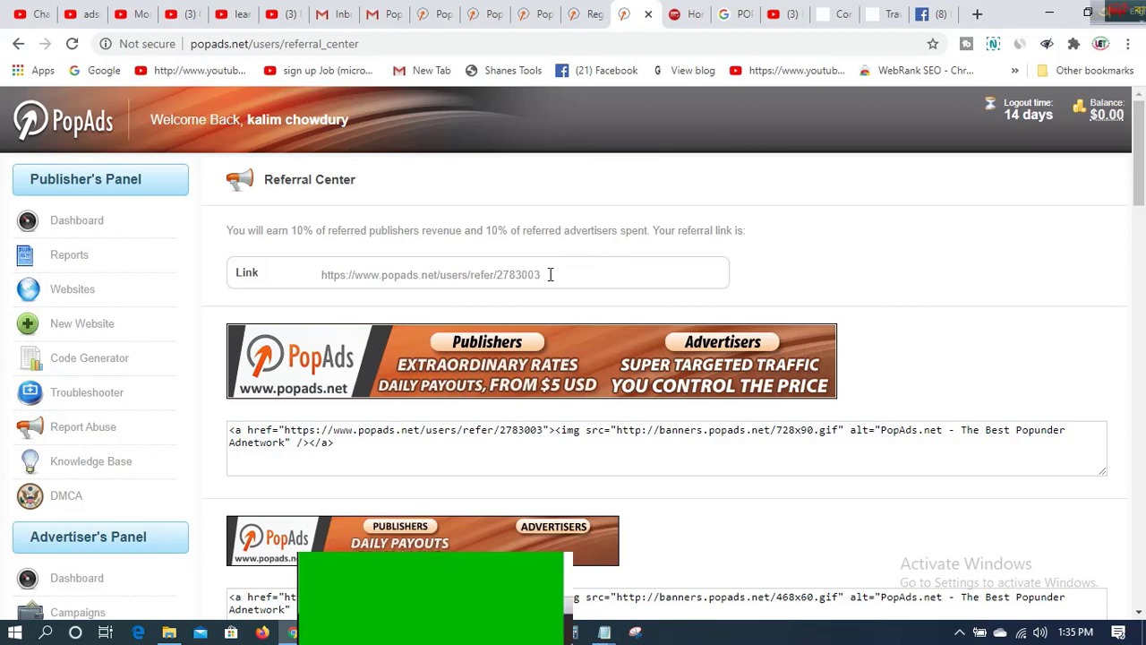
pyautogui.moveTo(548, 275); pyautogui.dragTo(320, 275)
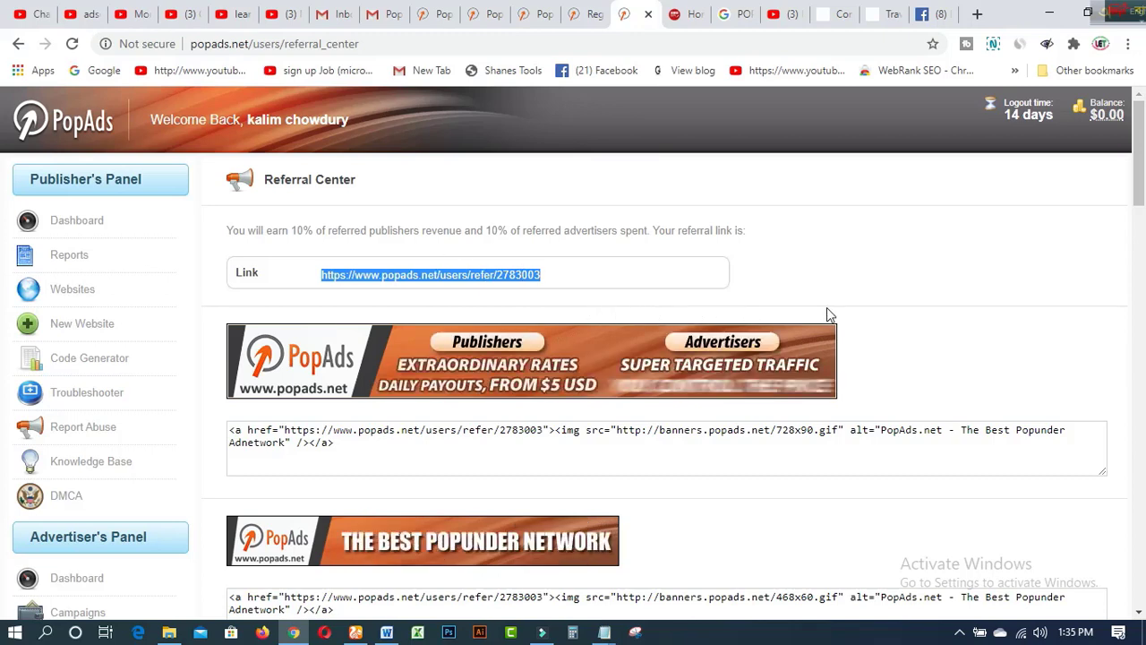
# Step: Select the full HTML code of the 728x90 referral banner and look through the other banner sizes
pyautogui.scroll(-1, 679, 388)
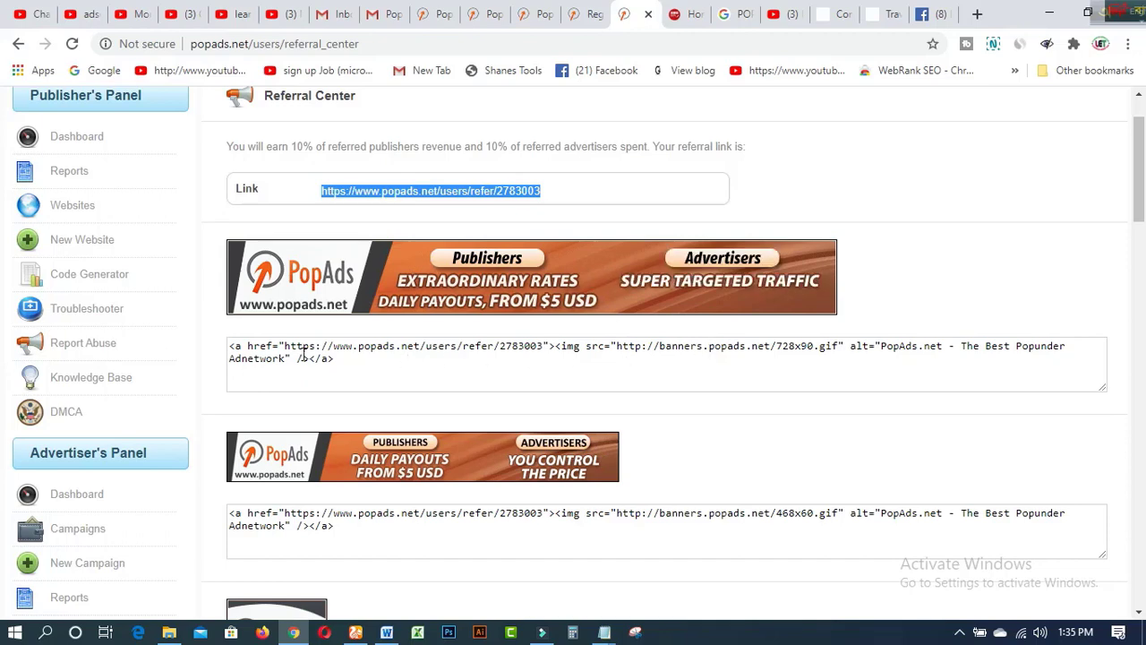
pyautogui.moveTo(228, 346); pyautogui.dragTo(358, 364)
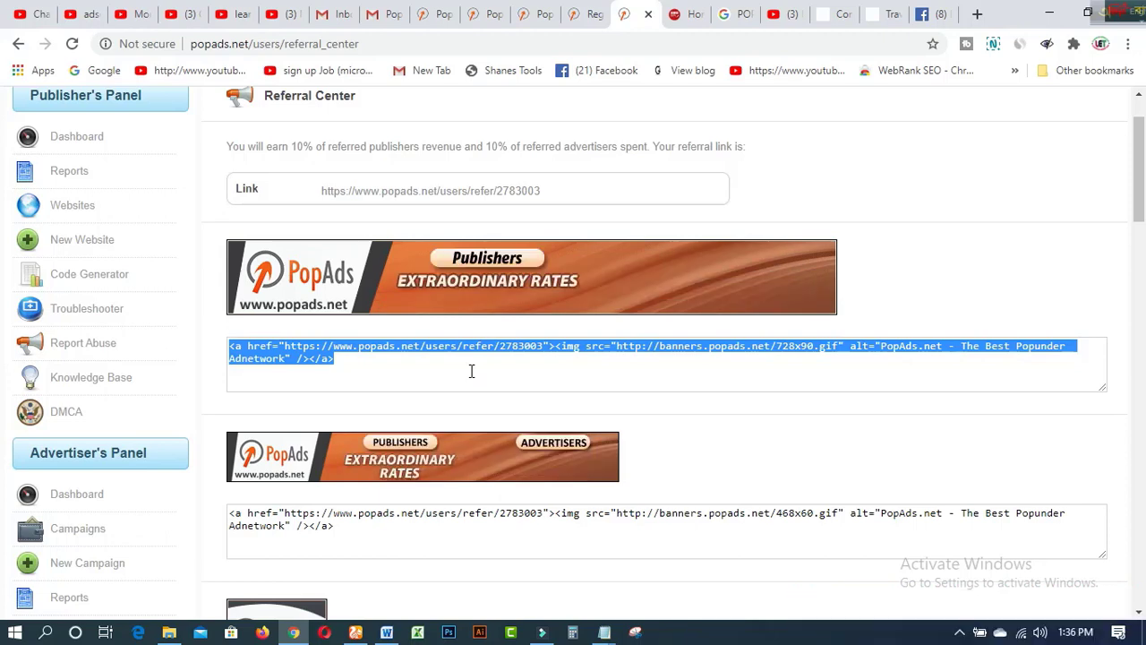
pyautogui.scroll(2, 470, 371)
pyautogui.scroll(1, 471, 374)
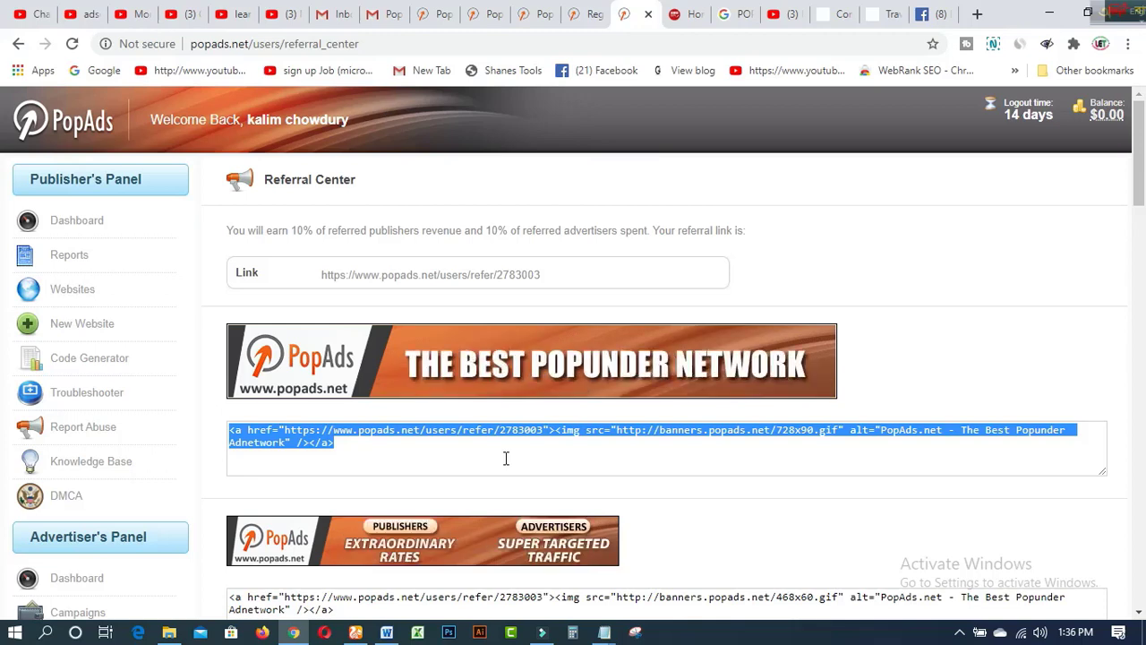
pyautogui.scroll(-2, 504, 454)
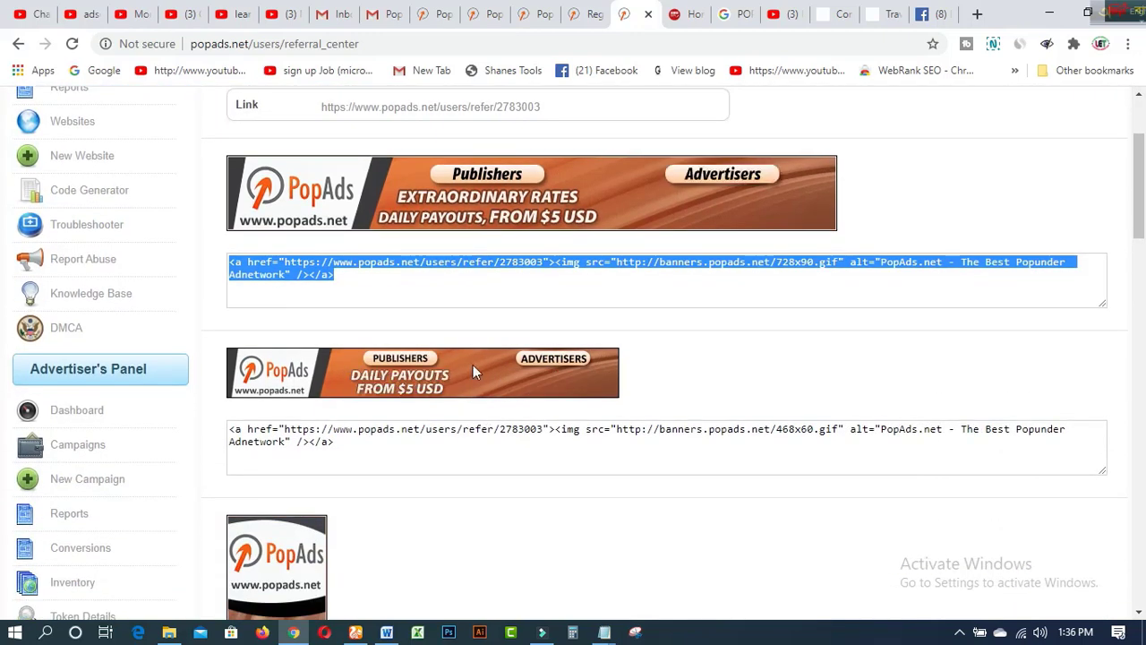
pyautogui.scroll(-5, 477, 434)
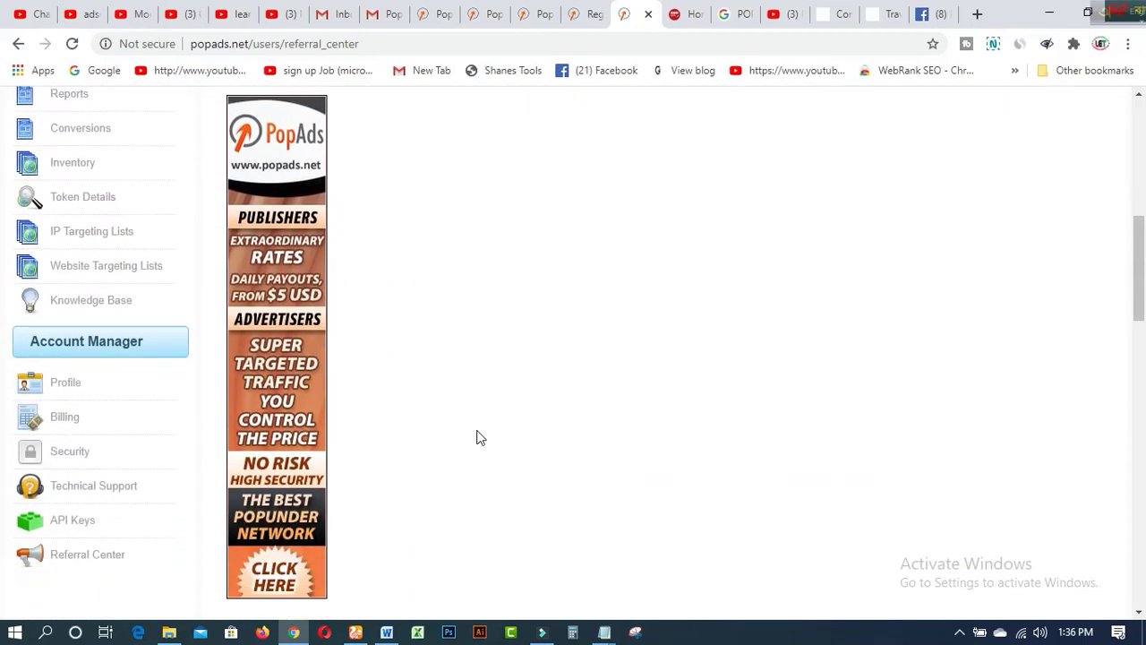
# Step: Examine the remaining referral banner sizes and their HTML codes, including 120x600, 160x600, 250x250 and 300x250, and return to the referral link
pyautogui.scroll(-6, 478, 436)
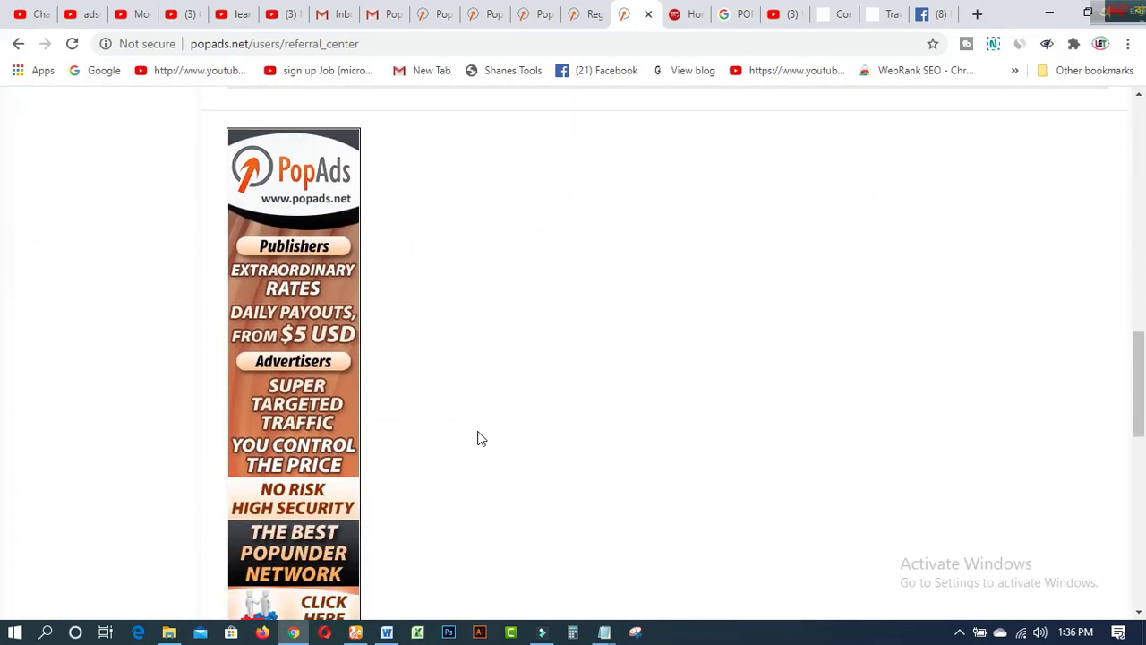
pyautogui.scroll(-4, 477, 437)
pyautogui.scroll(-4, 478, 437)
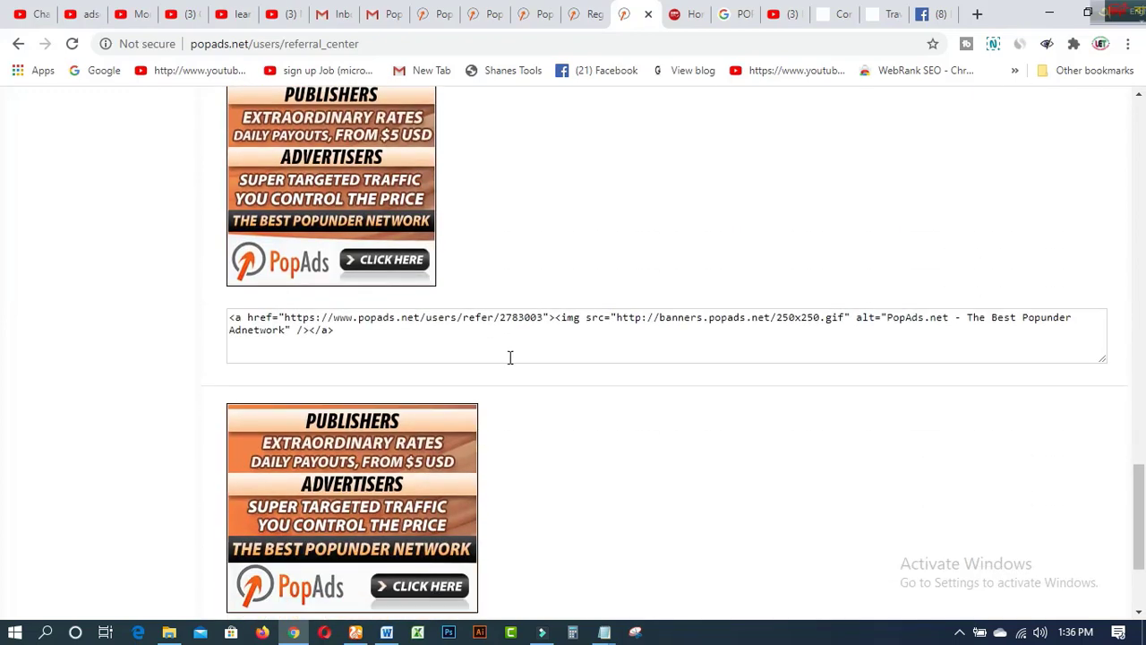
pyautogui.scroll(-3, 529, 402)
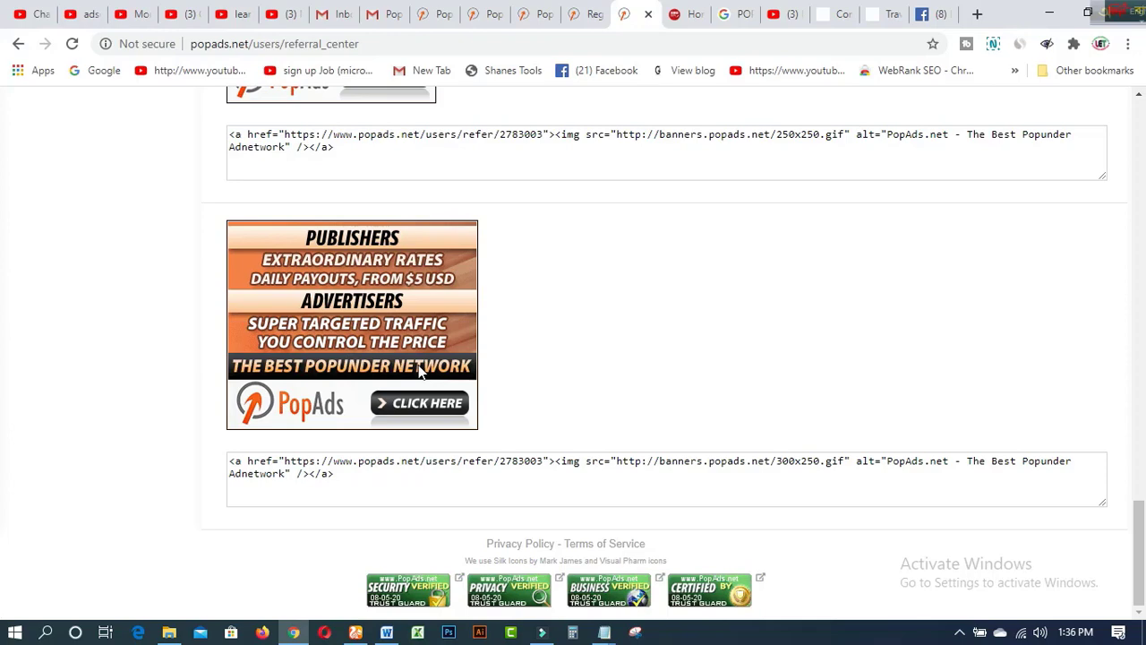
pyautogui.scroll(3, 376, 359)
pyautogui.scroll(5, 471, 424)
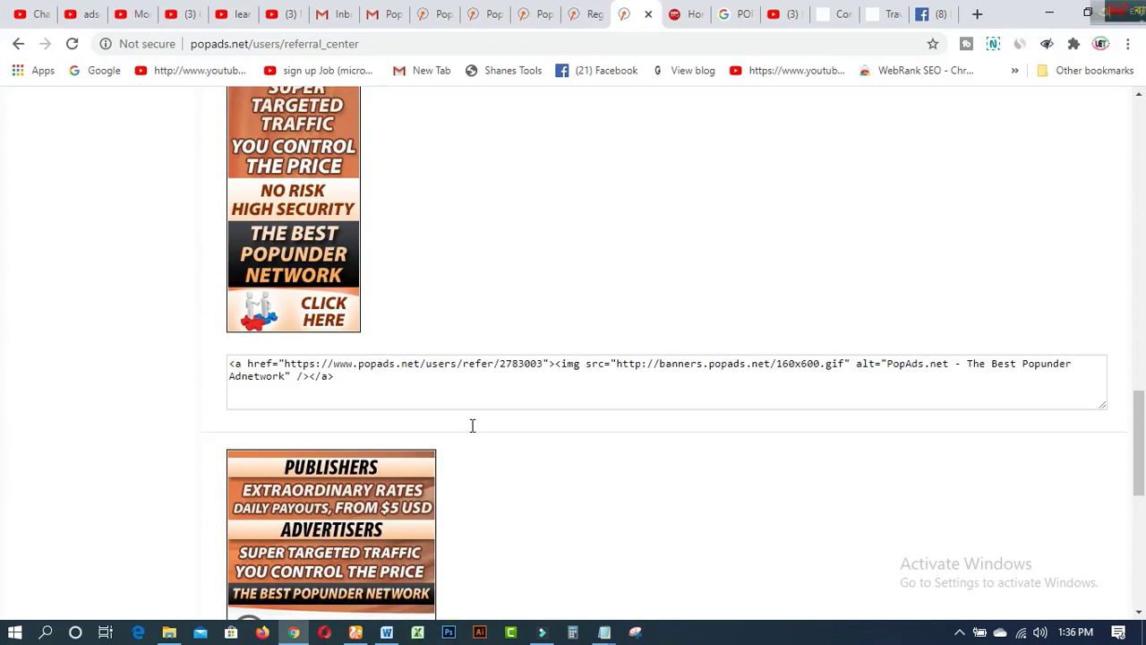
pyautogui.scroll(10, 356, 396)
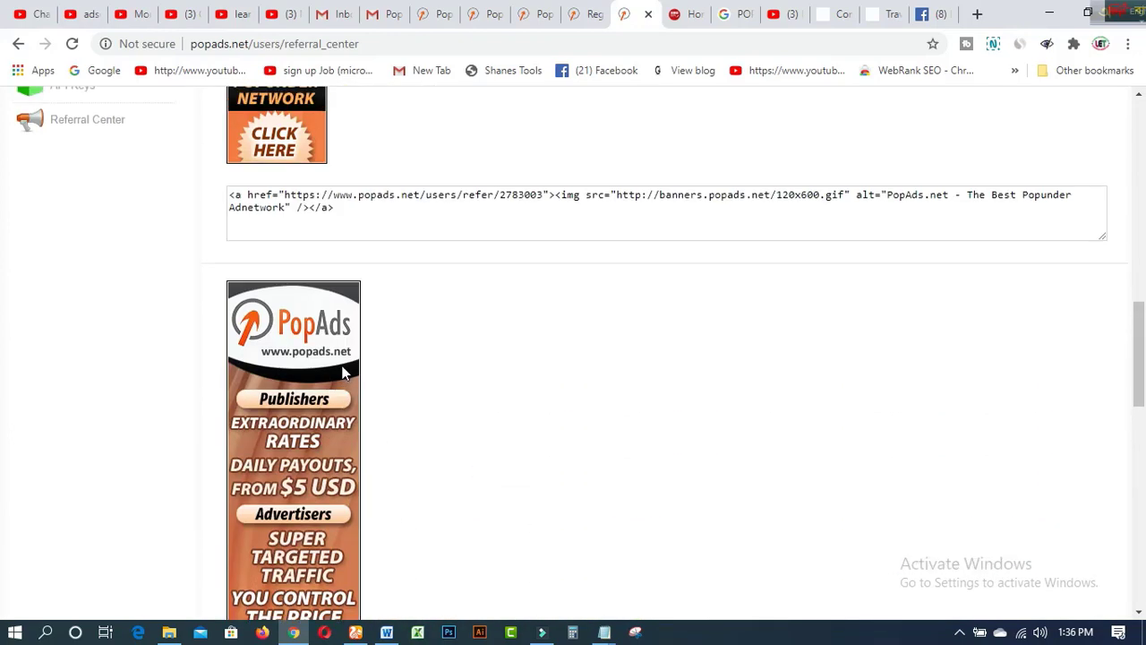
pyautogui.scroll(5, 442, 400)
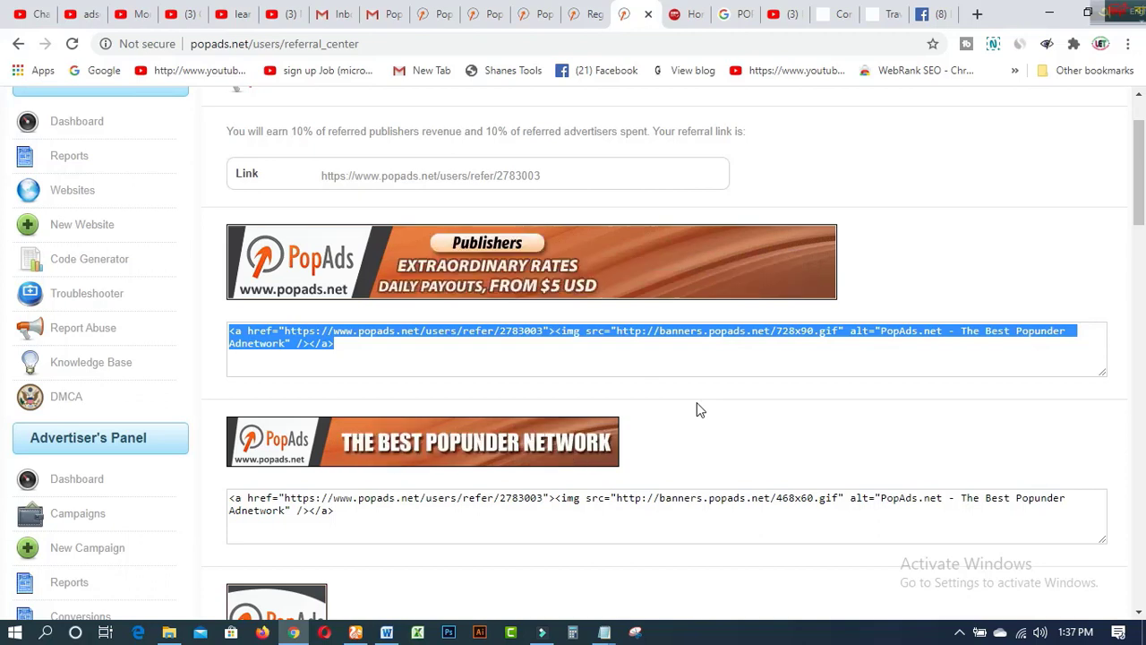
pyautogui.scroll(1, 697, 406)
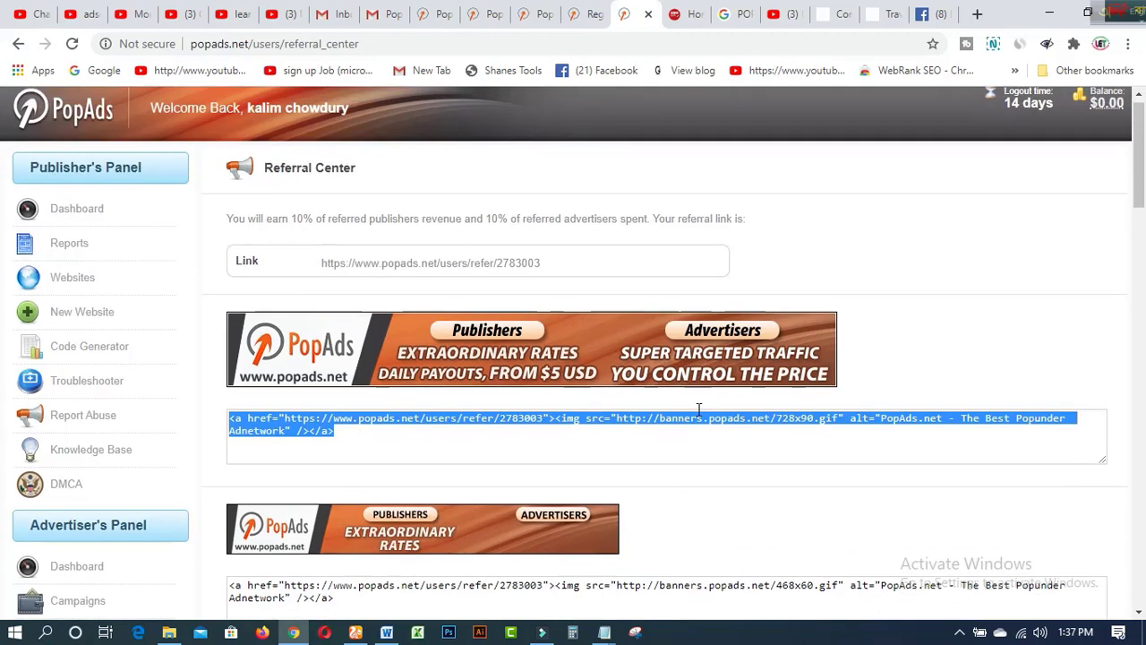
pyautogui.scroll(1, 698, 408)
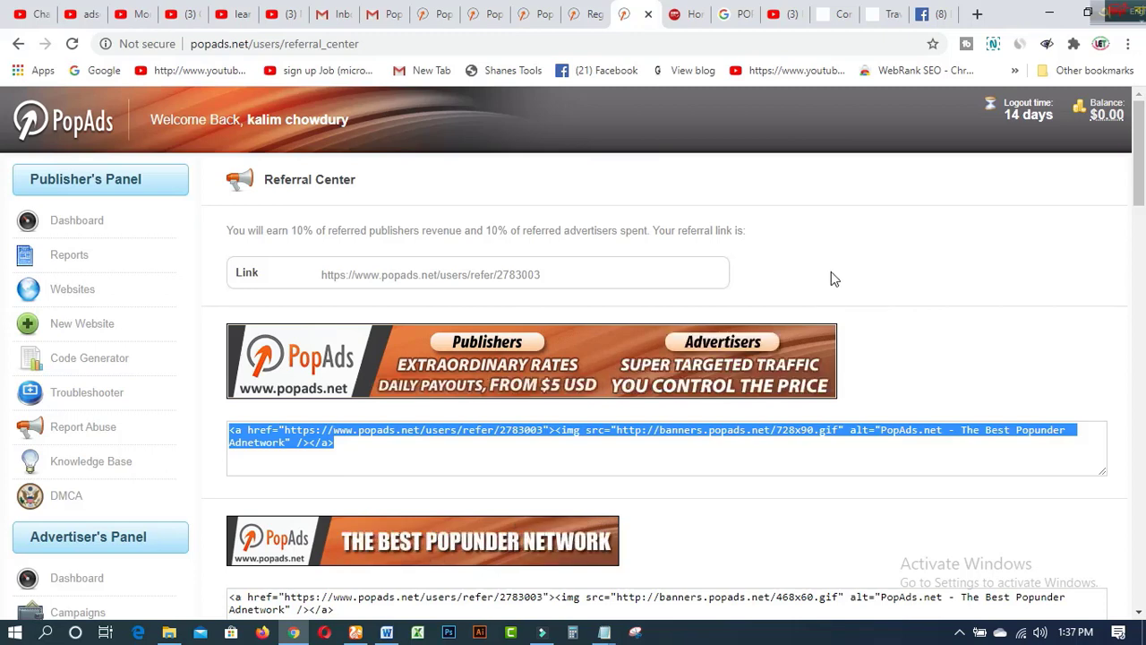
# Step: Open the form for adding a new website and fill in the site name banglalipi, copied from the news site's address
pyautogui.click(82, 324)
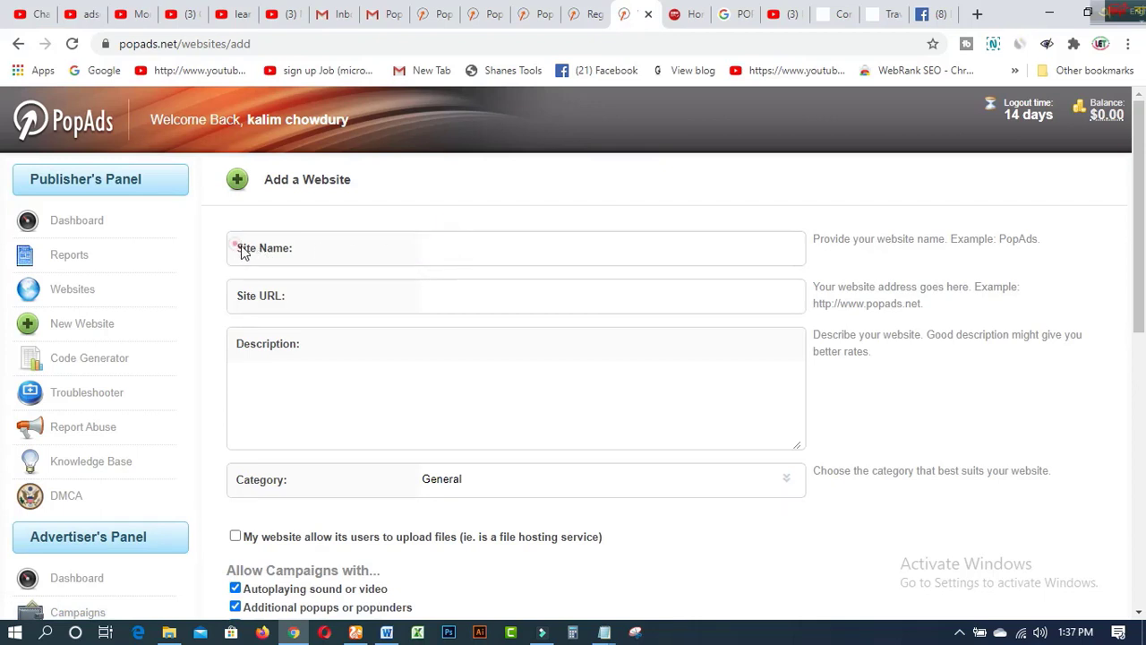
pyautogui.moveTo(240, 251); pyautogui.dragTo(289, 251)
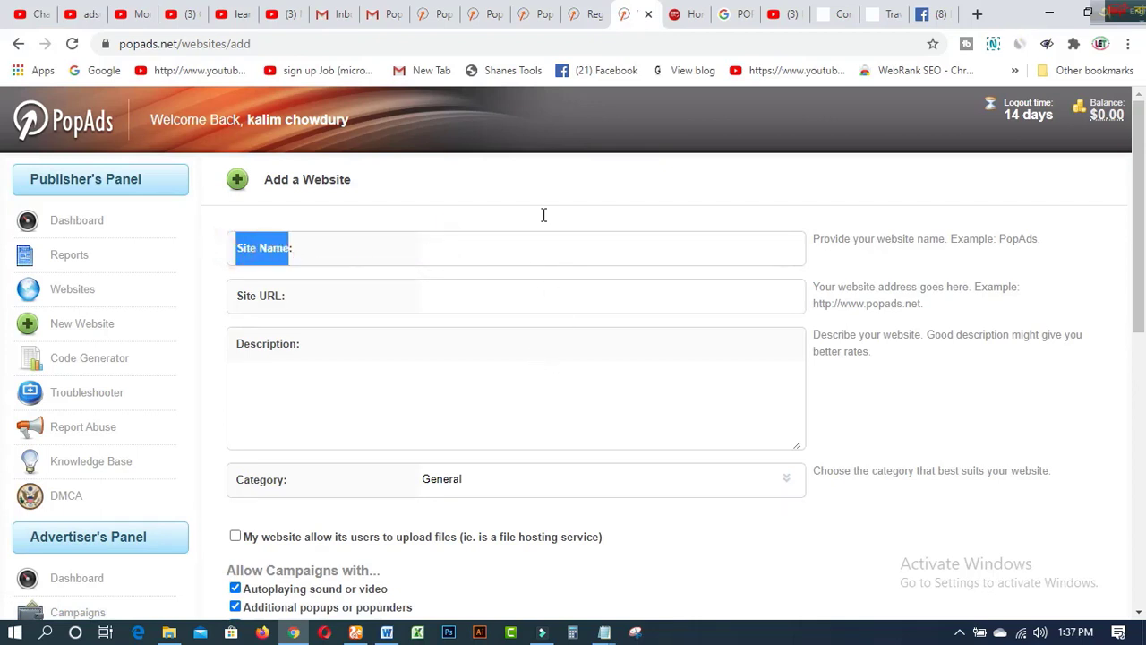
pyautogui.click(687, 13)
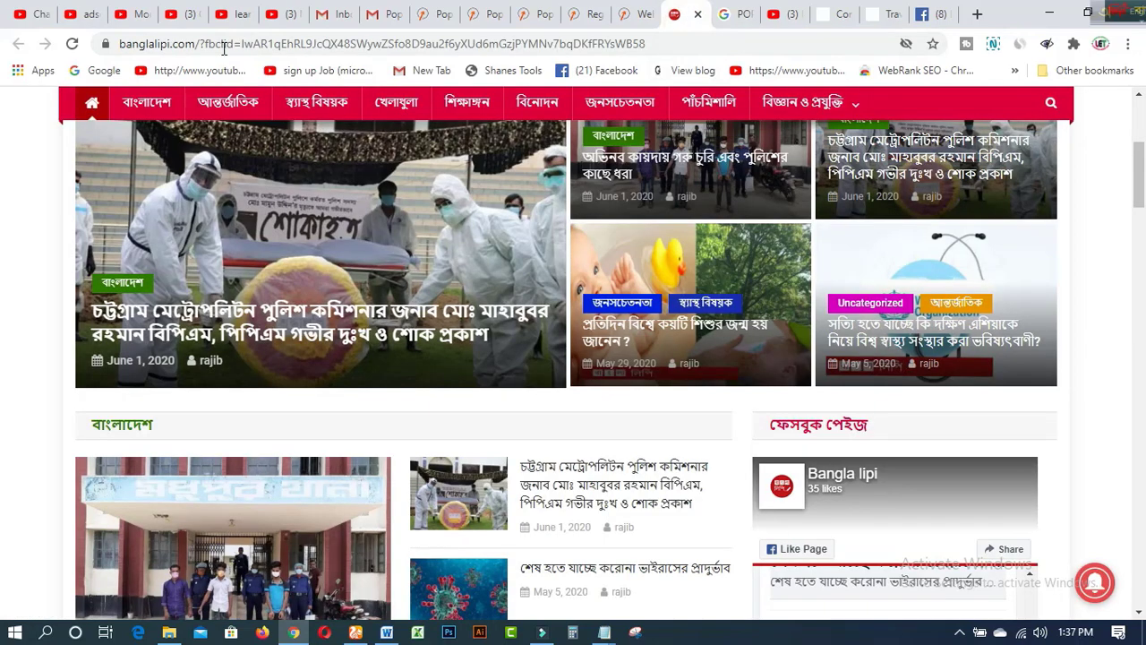
pyautogui.moveTo(170, 43); pyautogui.dragTo(124, 42)
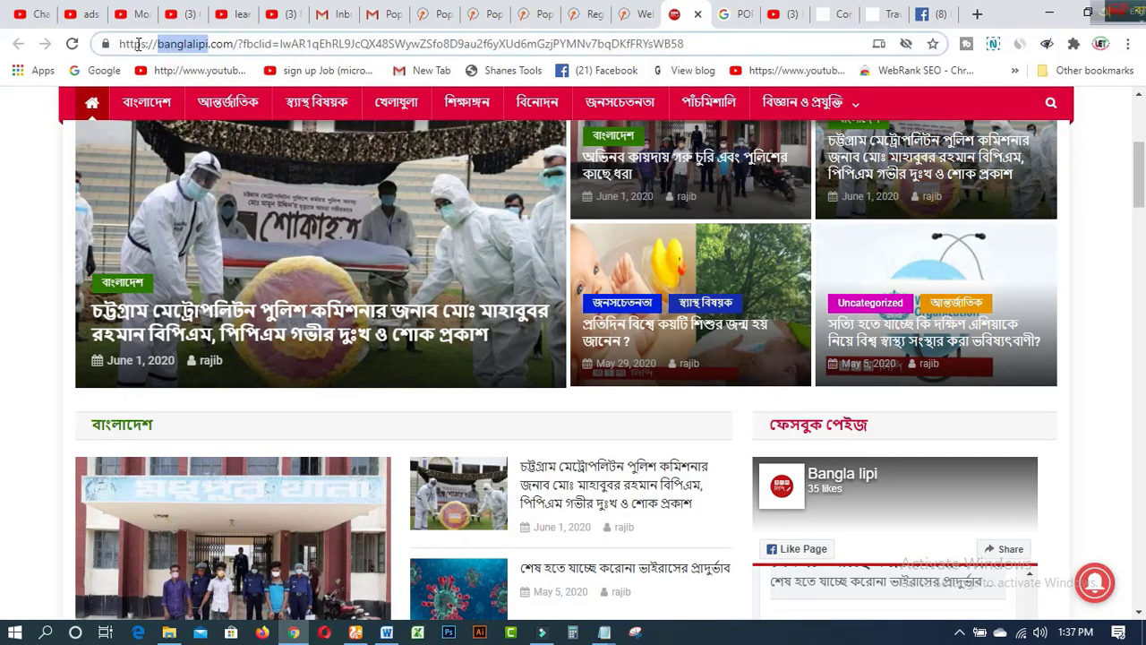
pyautogui.rightClick(163, 52)
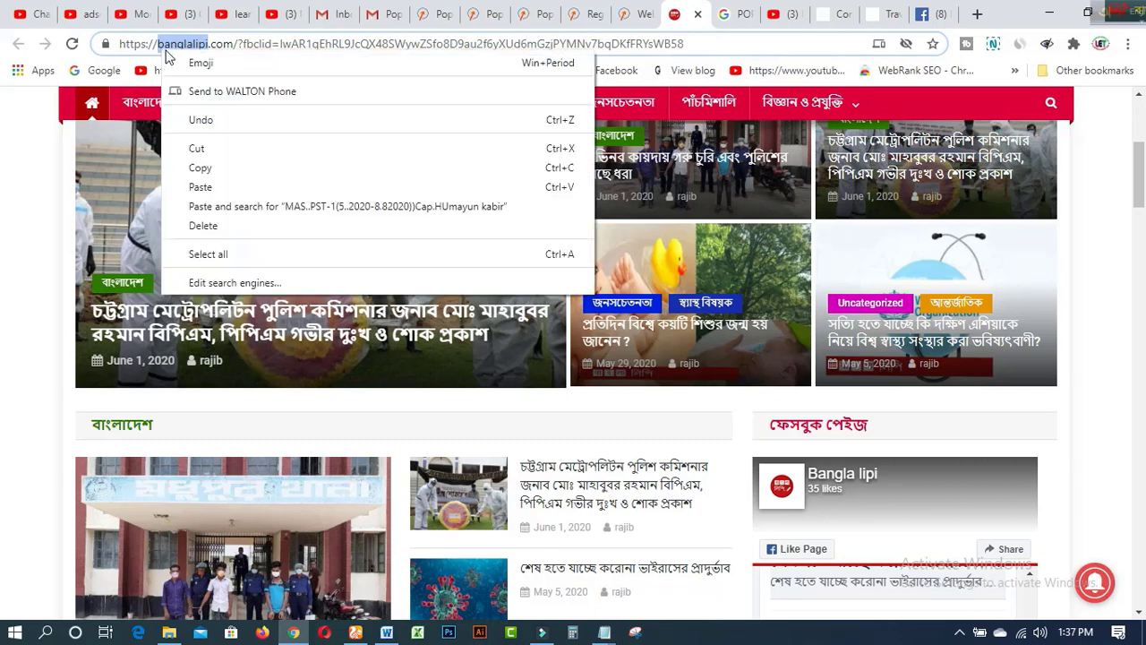
pyautogui.click(201, 167)
pyautogui.click(632, 14)
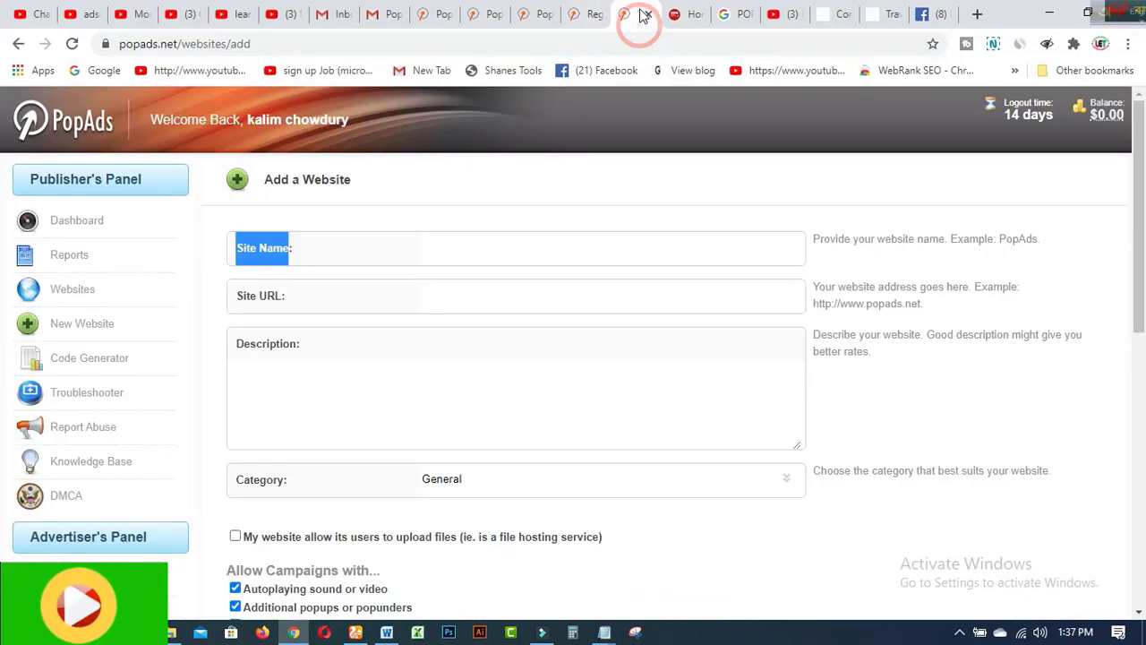
pyautogui.click(363, 250)
pyautogui.rightClick(422, 245)
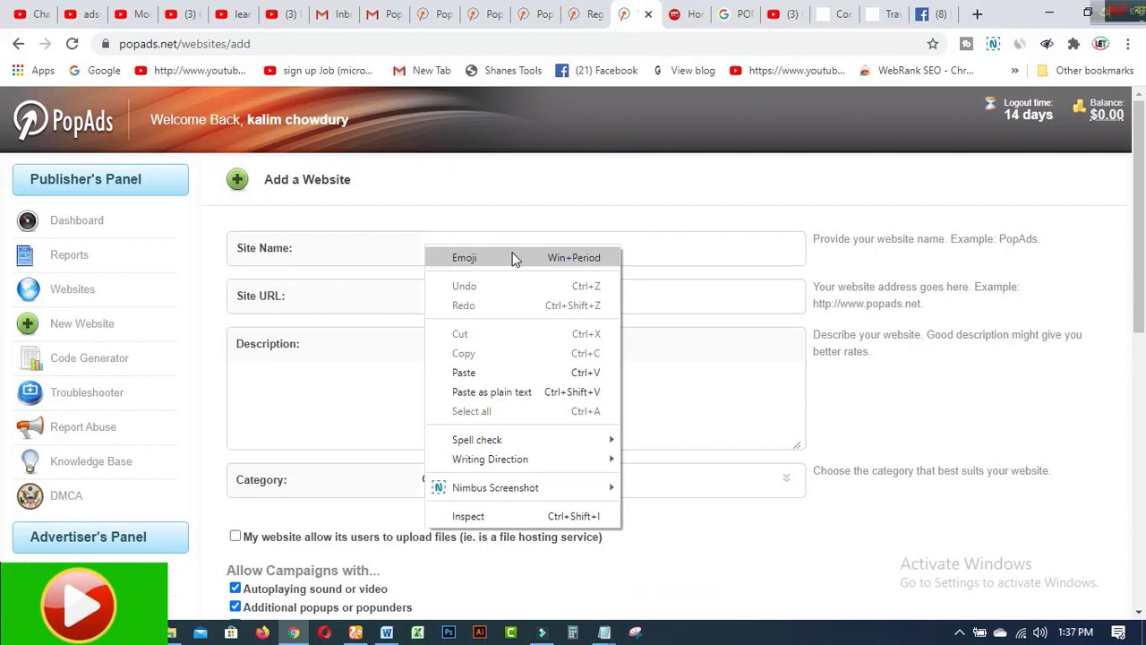
pyautogui.click(465, 373)
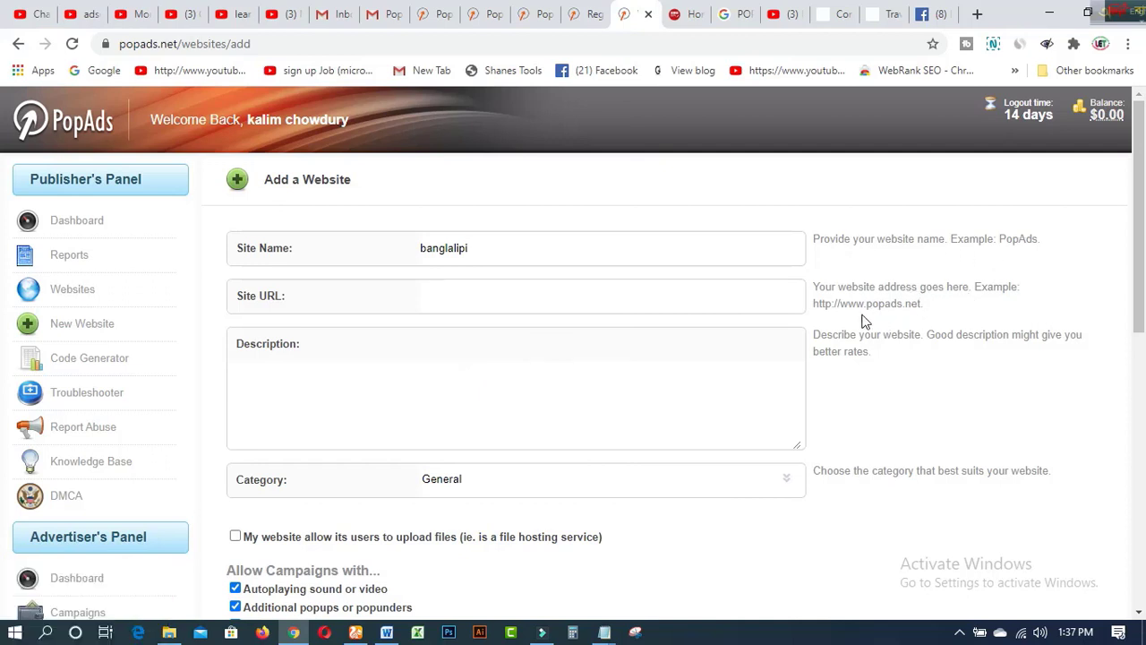
# Step: Copy the full banglalipi.com address from the news site's tab and paste it as the site URL in the form
pyautogui.click(685, 14)
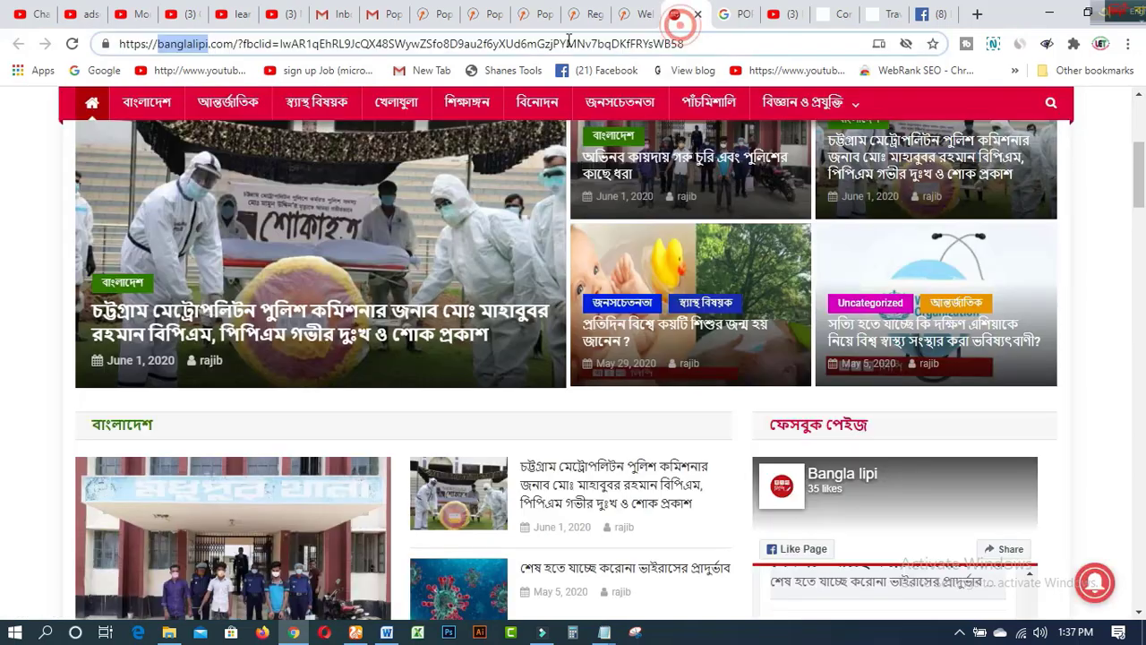
pyautogui.moveTo(711, 44); pyautogui.dragTo(9, 45)
pyautogui.rightClick(287, 49)
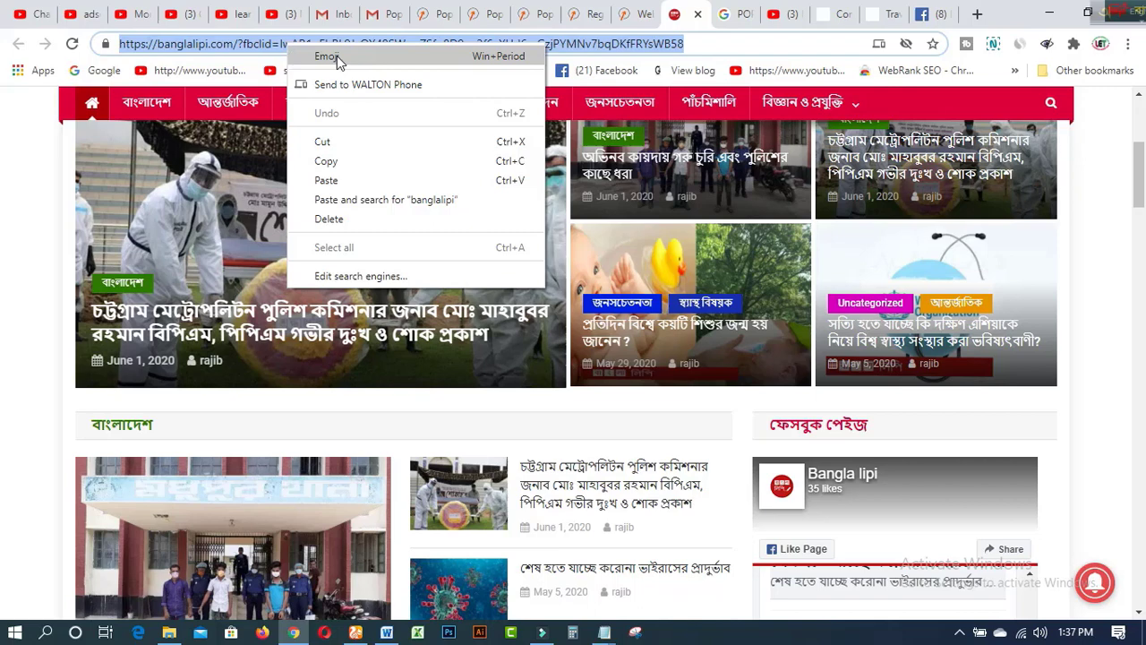
pyautogui.click(327, 160)
pyautogui.click(638, 14)
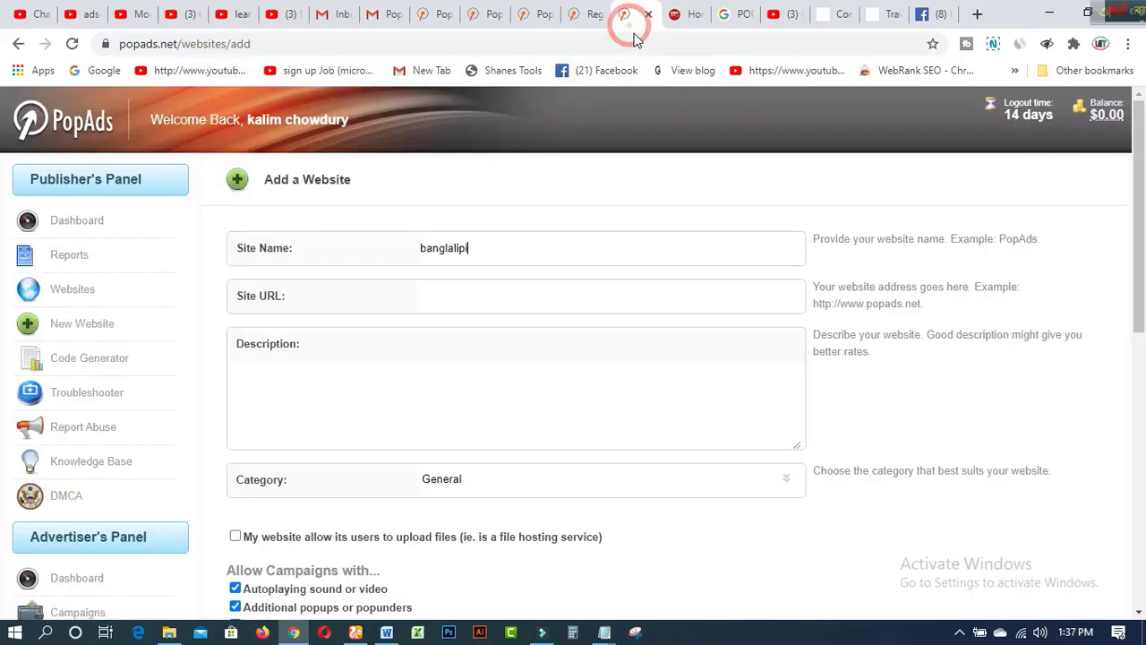
pyautogui.click(454, 295)
pyautogui.rightClick(455, 296)
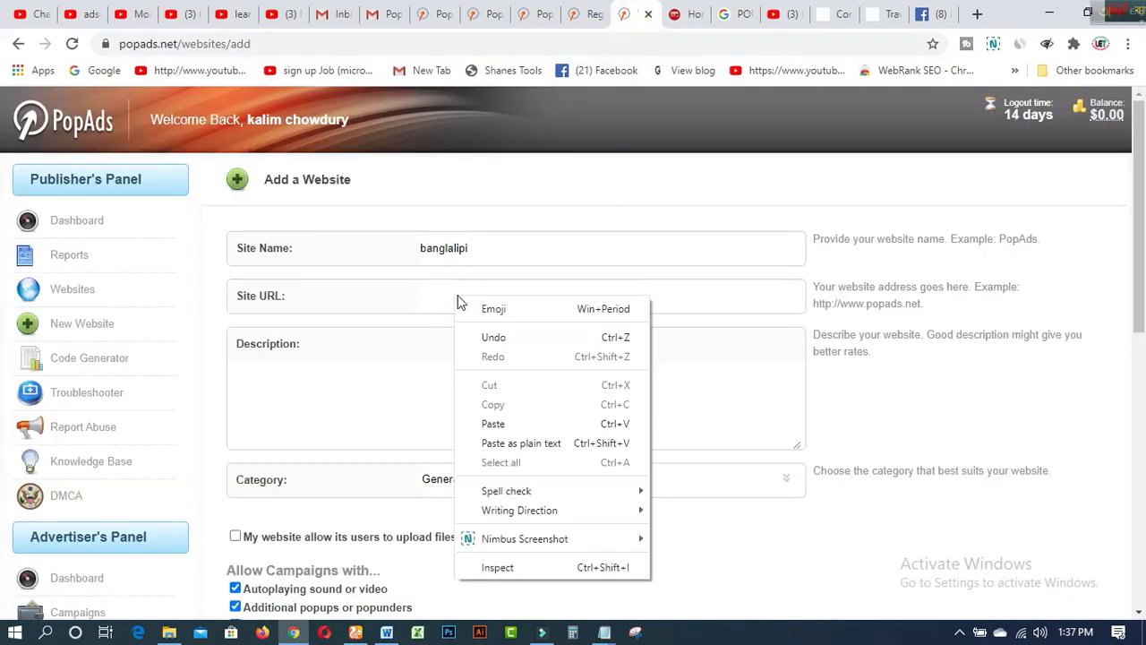
pyautogui.click(488, 422)
# Step: Enter the website description "THIS ONE IS BENGALI NEWS RELATED WEBSITE."
pyautogui.click(367, 389)
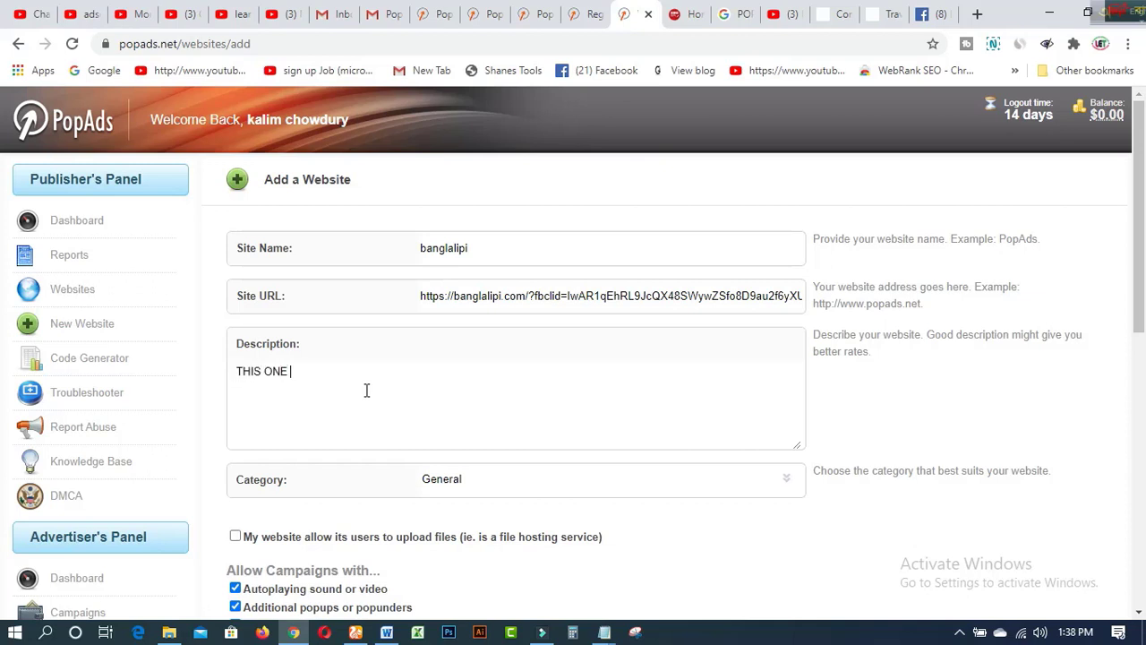
pyautogui.write('BENGALI NEWS RELATED WEBSITE.')
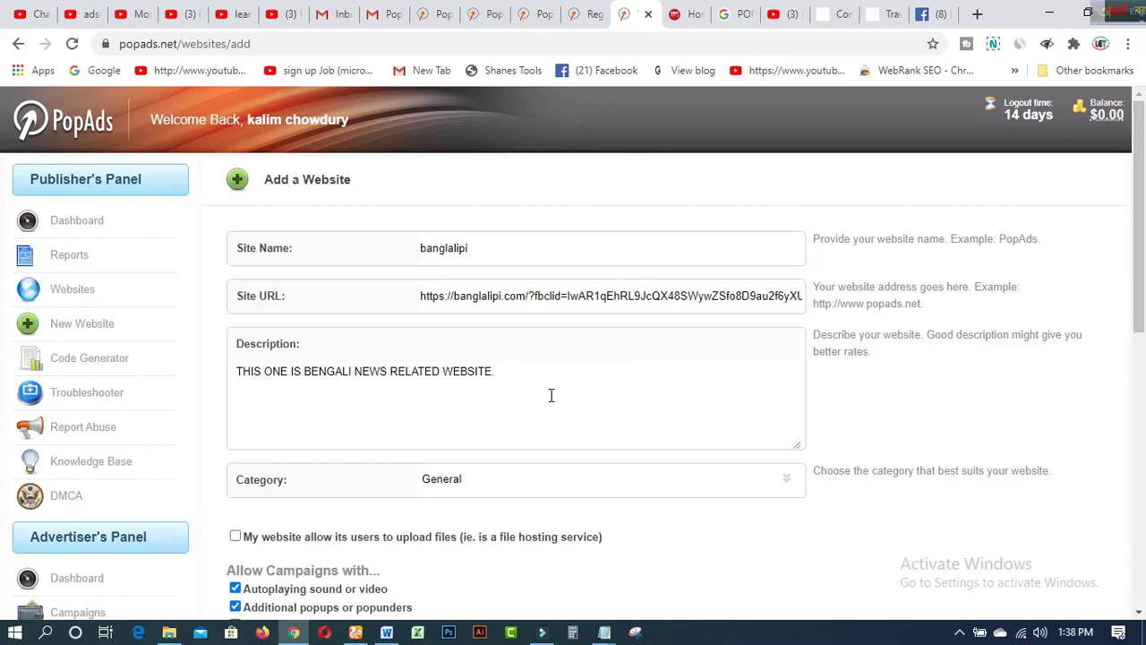
pyautogui.press('BackSpace')
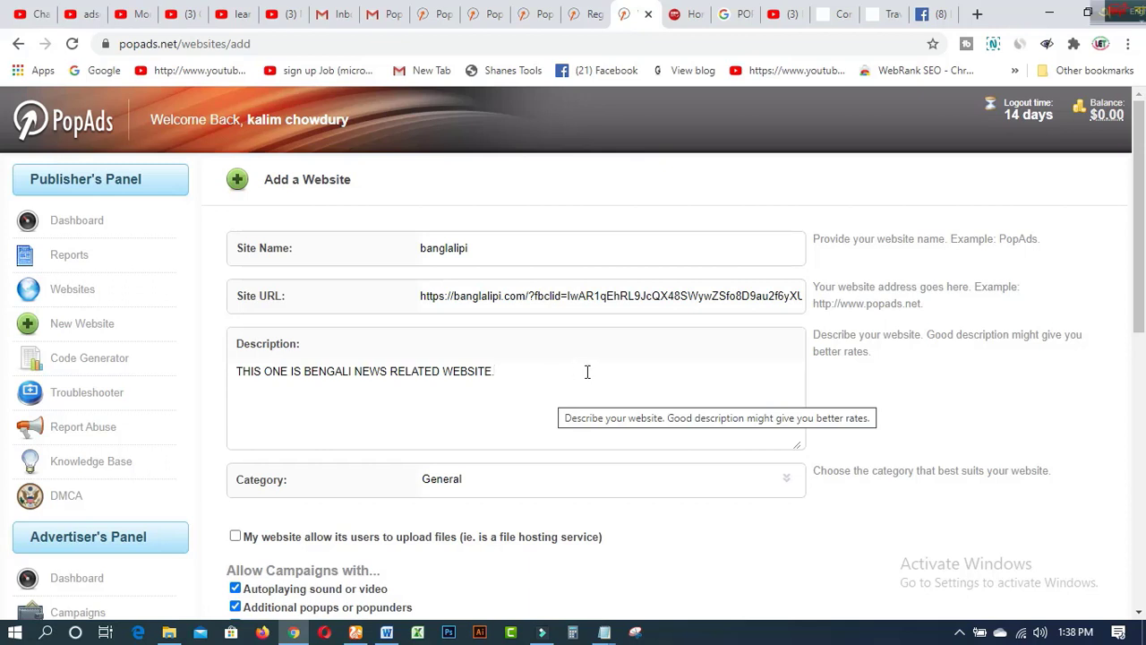
# Step: Look through the available website categories and set the category to General/Society
pyautogui.scroll(-1, 588, 370)
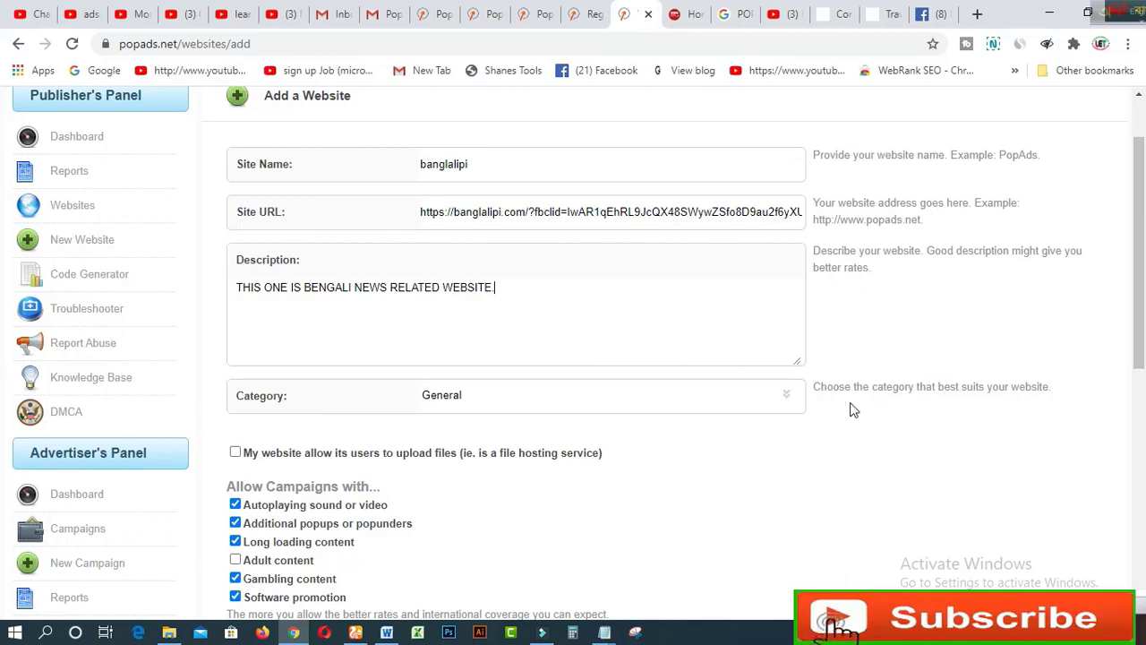
pyautogui.click(786, 400)
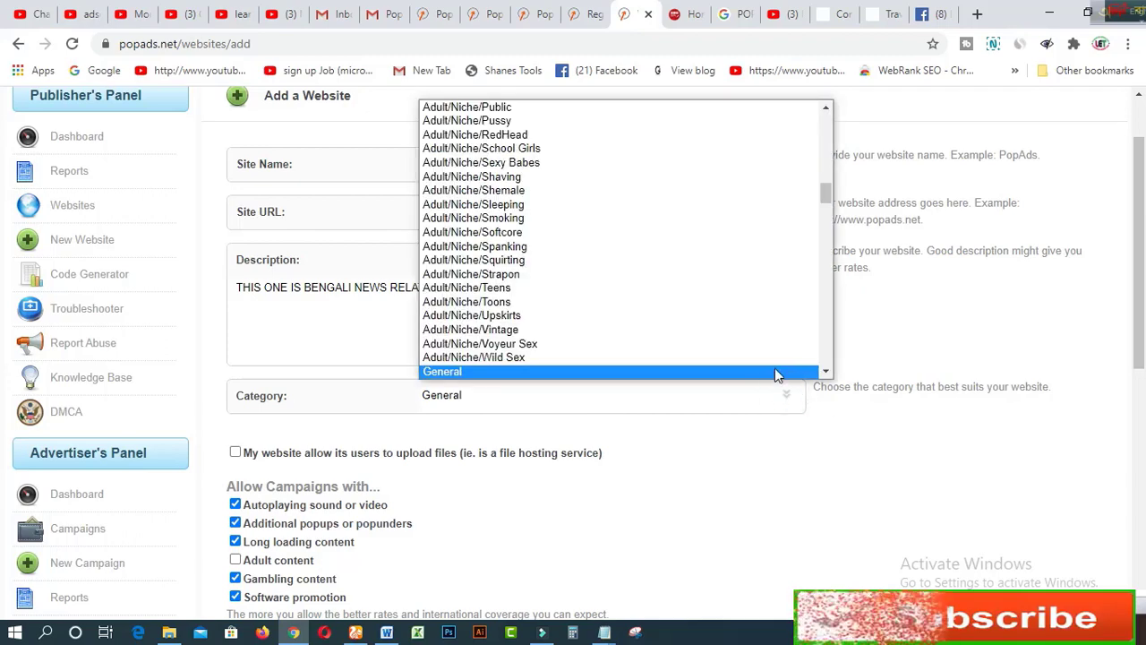
pyautogui.scroll(-10, 757, 289)
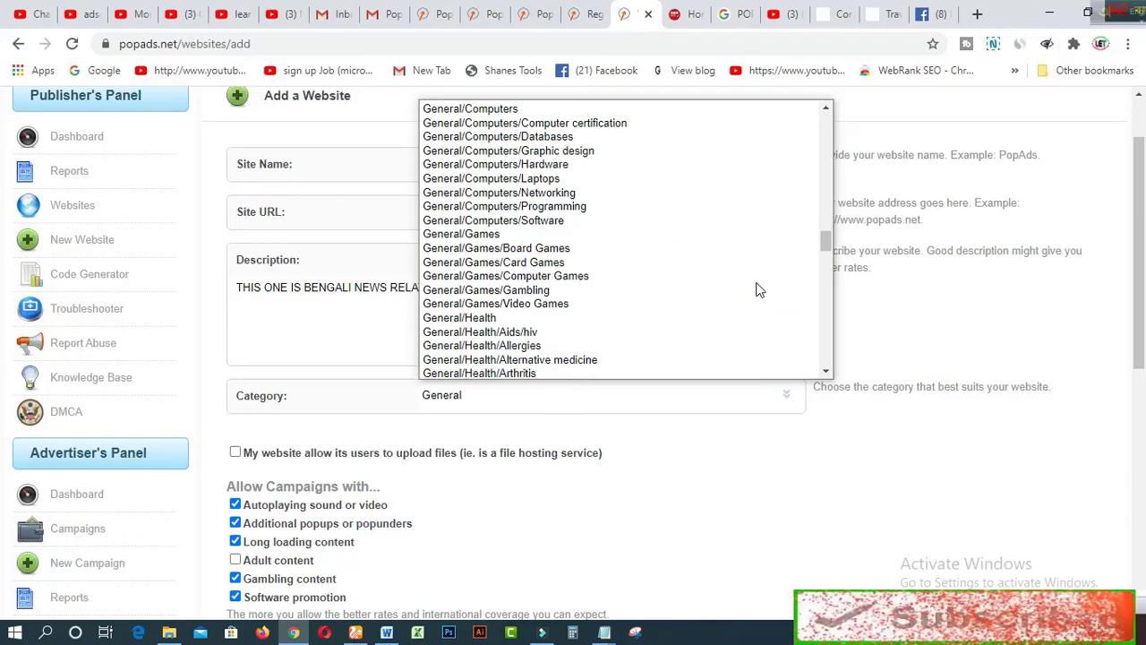
pyautogui.scroll(-15, 756, 289)
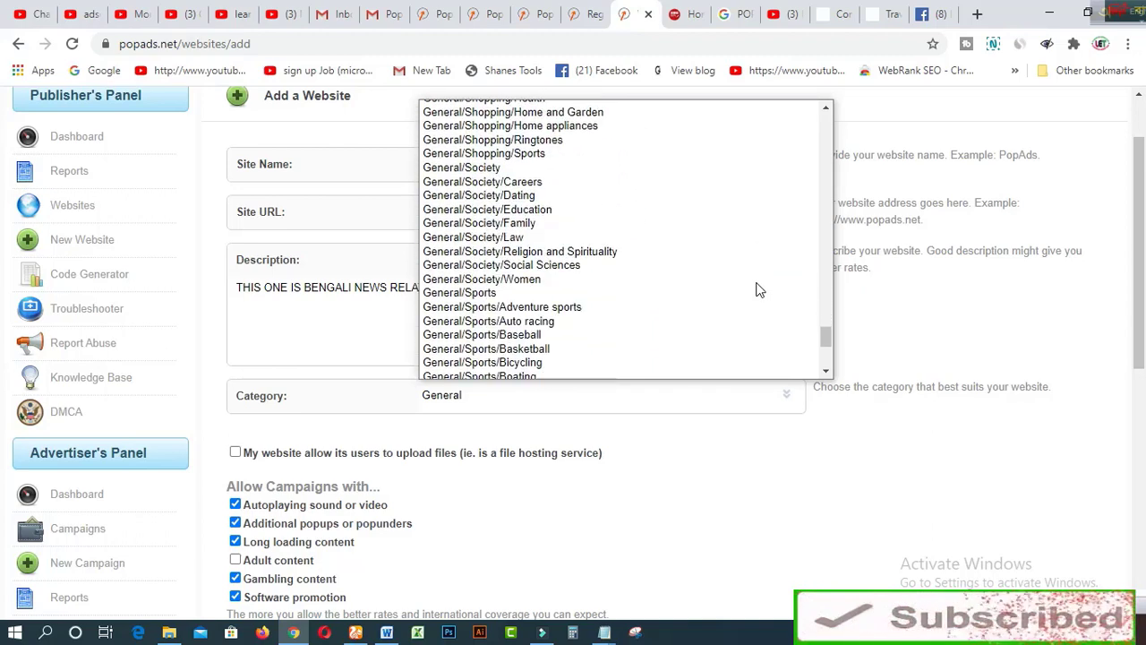
pyautogui.scroll(-1, 756, 289)
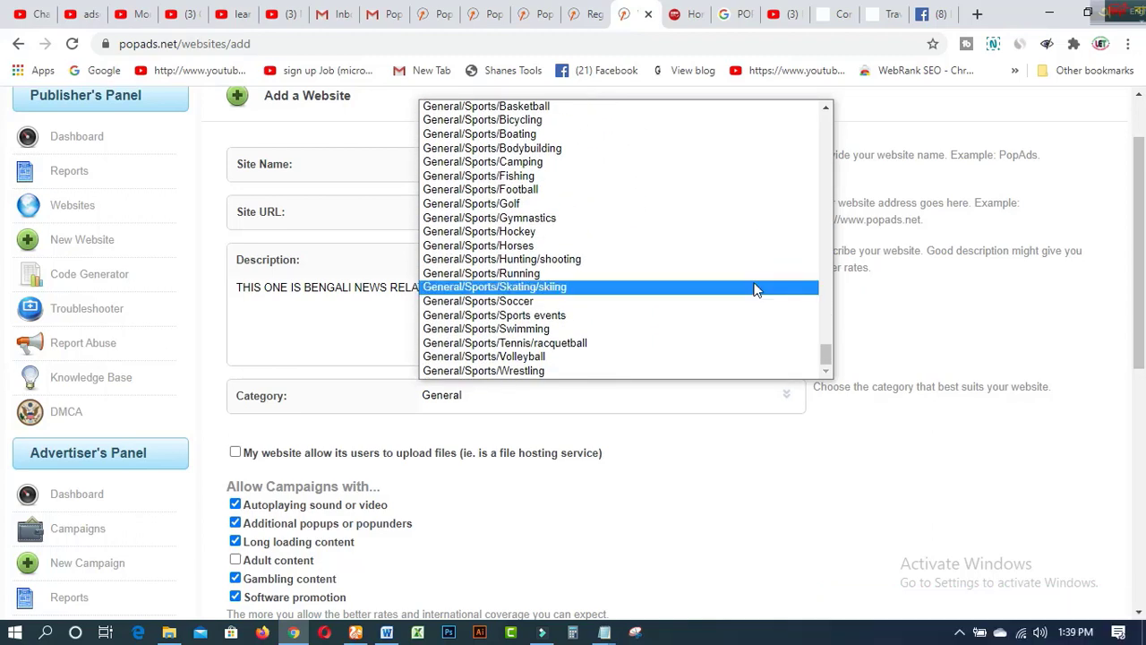
pyautogui.scroll(4, 757, 289)
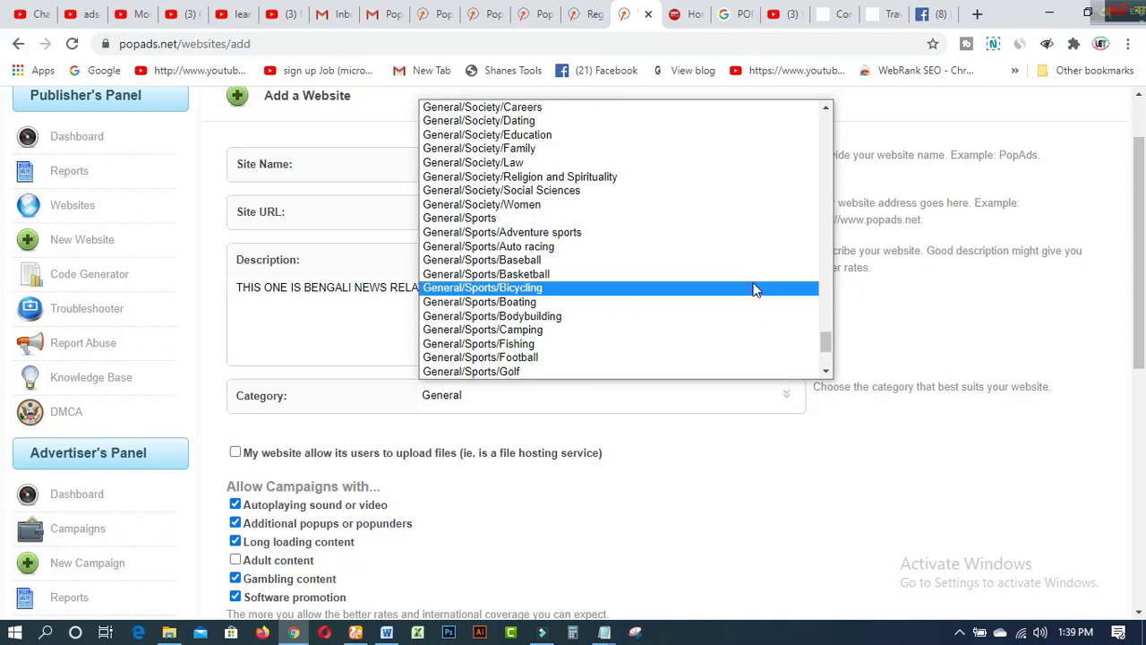
pyautogui.scroll(-4, 755, 289)
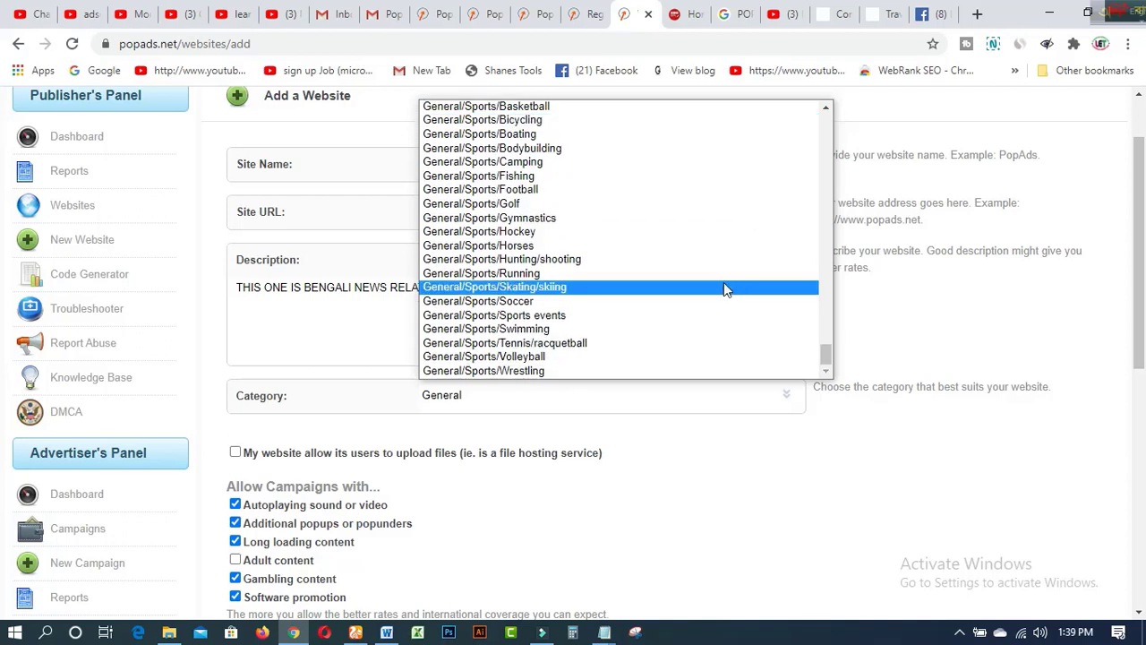
pyautogui.scroll(4, 725, 289)
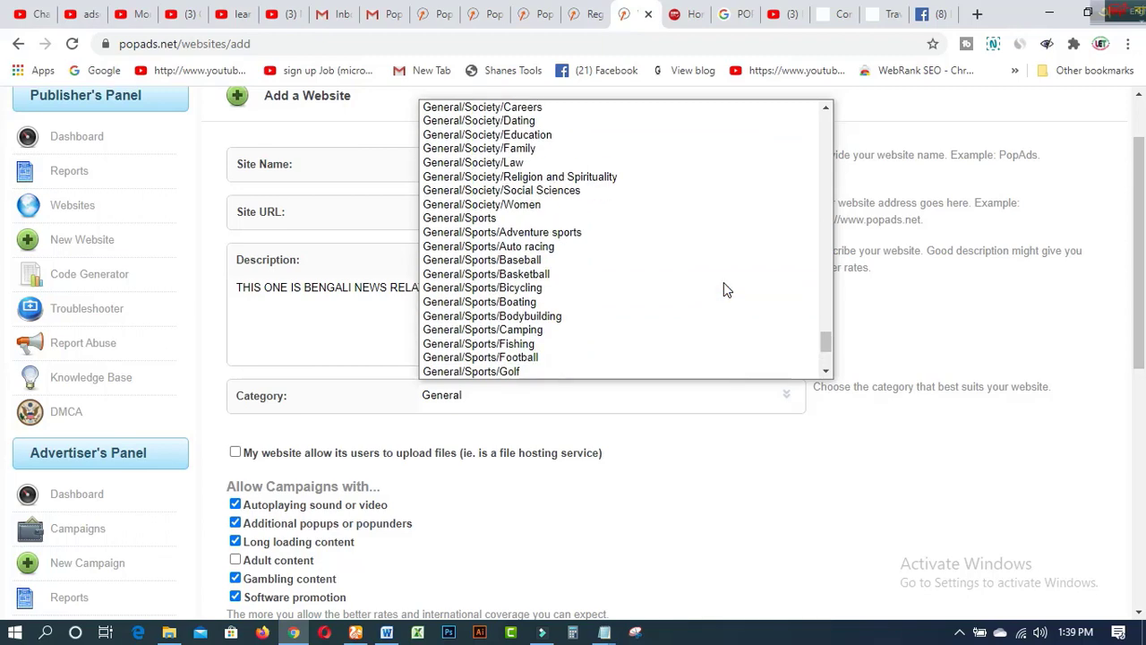
pyautogui.scroll(4, 725, 289)
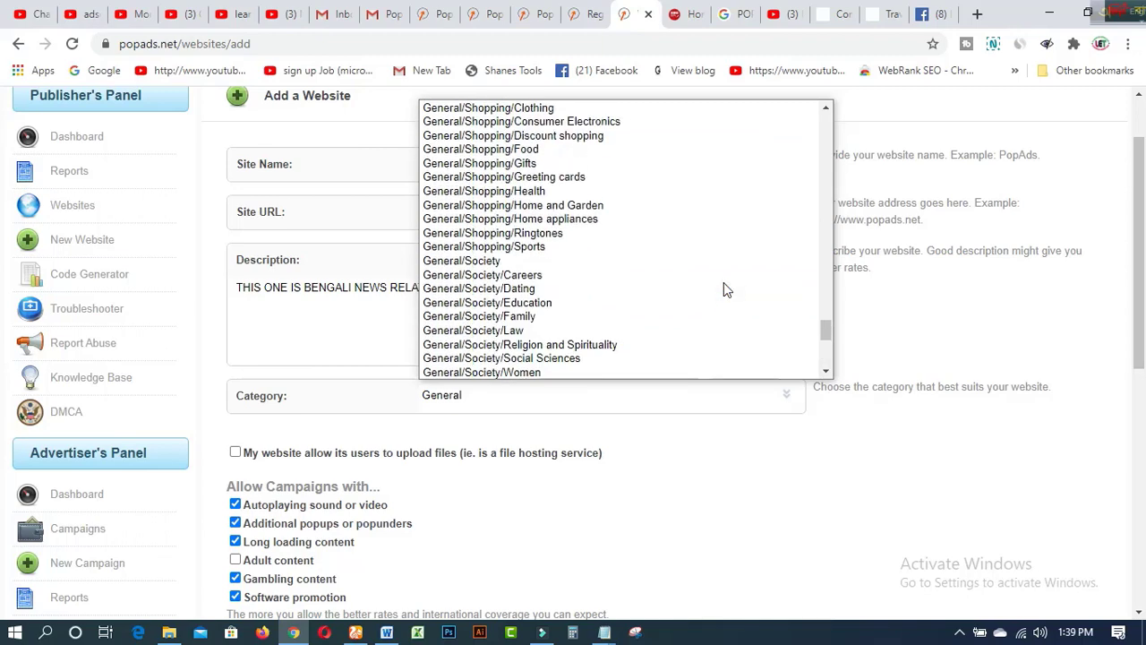
pyautogui.click(491, 261)
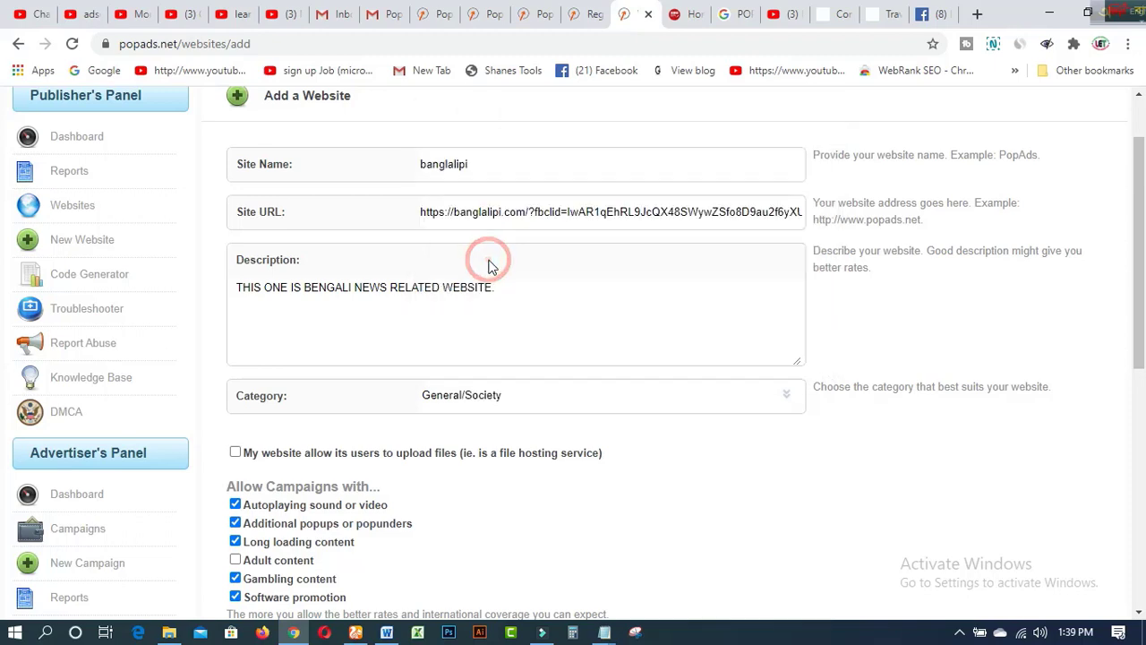
# Step: Change the website category to General/News
pyautogui.click(785, 395)
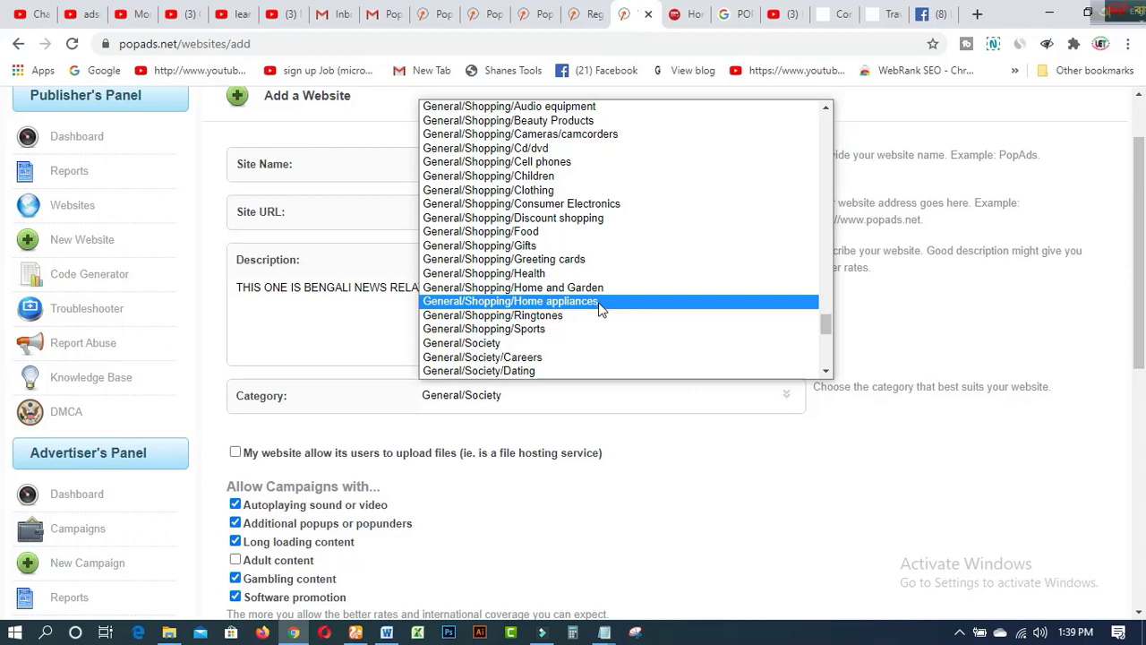
pyautogui.scroll(3, 600, 309)
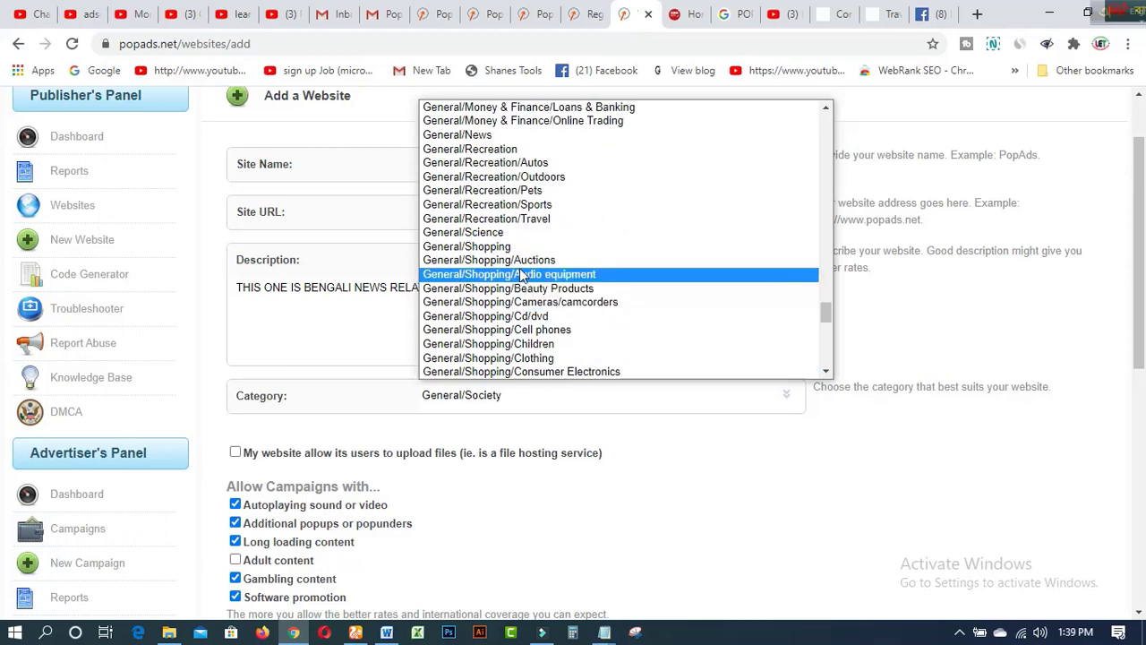
pyautogui.click(480, 135)
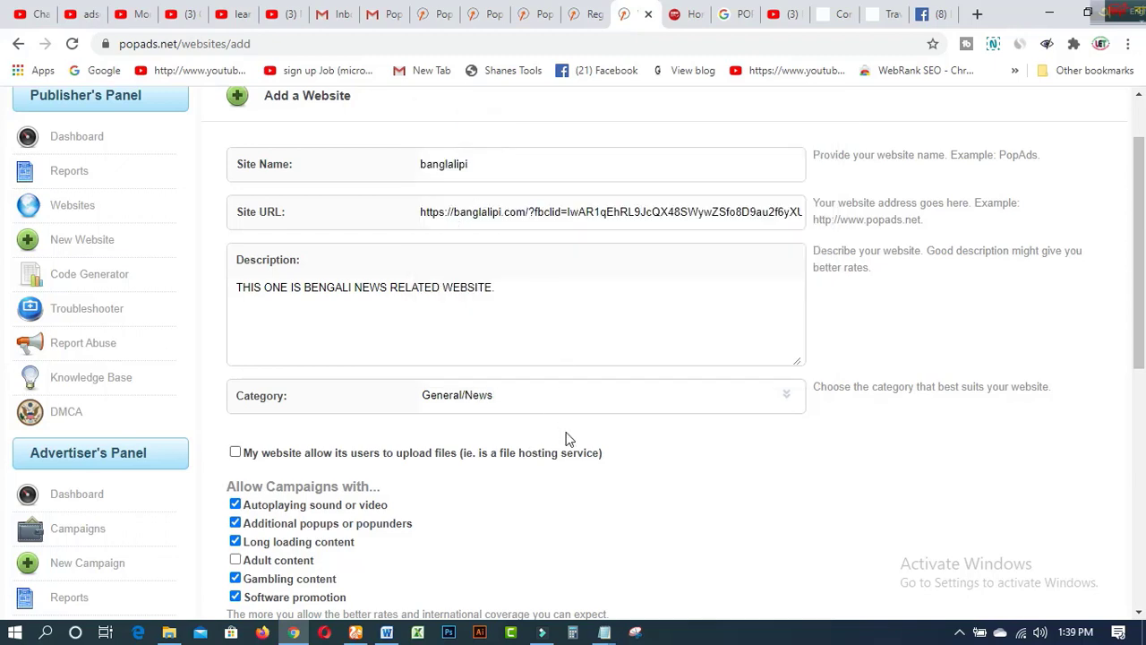
# Step: Review the allowed campaign content and advertisement formats, keeping them as set, and submit the banglalipi website
pyautogui.scroll(-1, 566, 438)
pyautogui.scroll(-2, 566, 438)
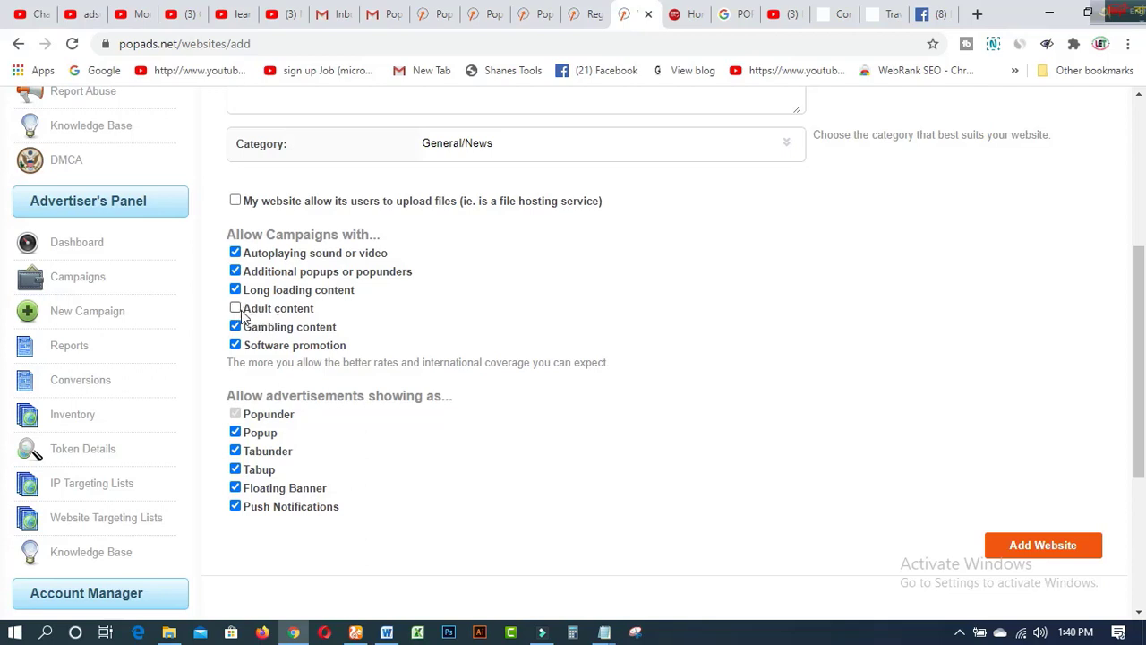
pyautogui.scroll(-1, 367, 318)
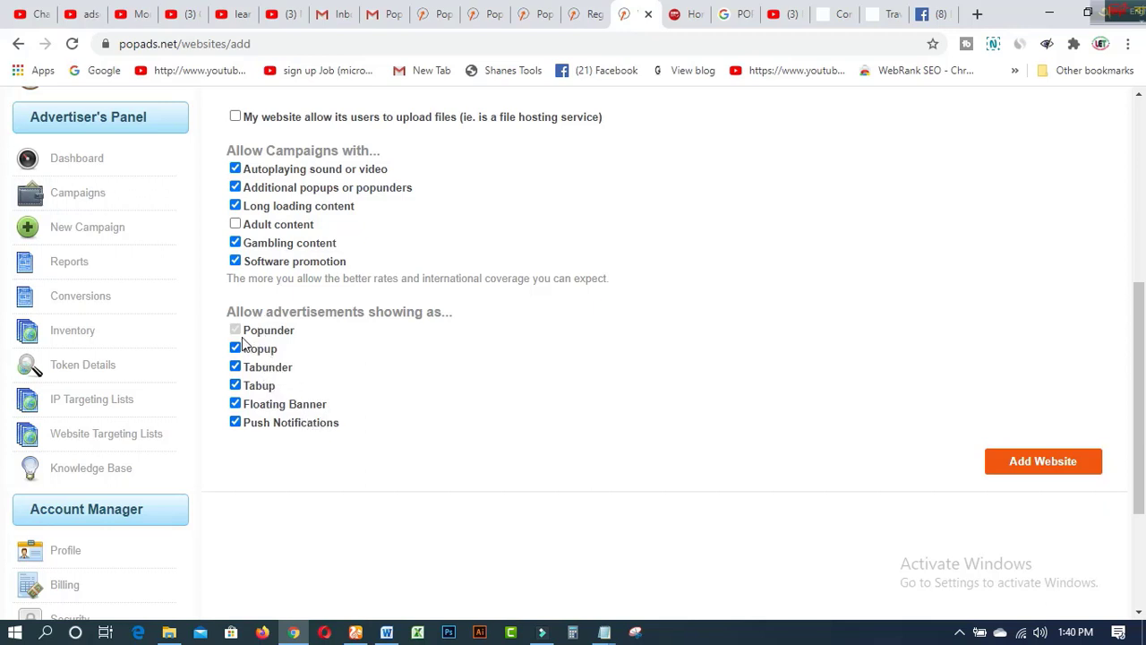
pyautogui.click(1044, 466)
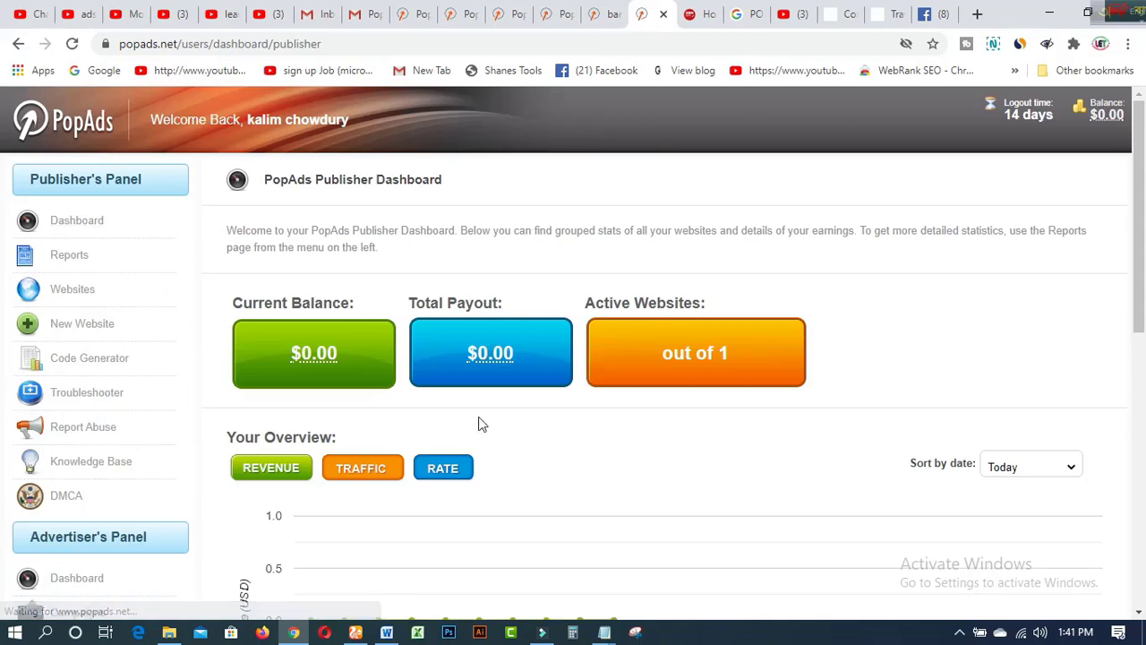
# Step: Open the Referral Center from the publisher dashboard and highlight the HTML code of the 728x90 banner
pyautogui.scroll(-1, 520, 470)
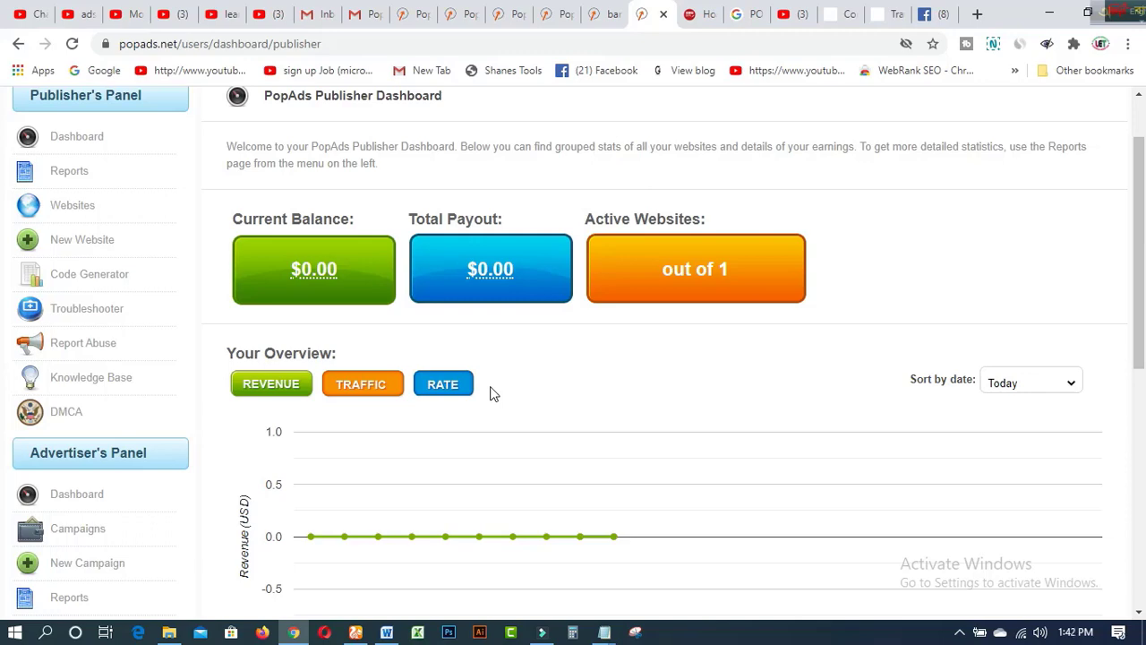
pyautogui.scroll(-5, 304, 488)
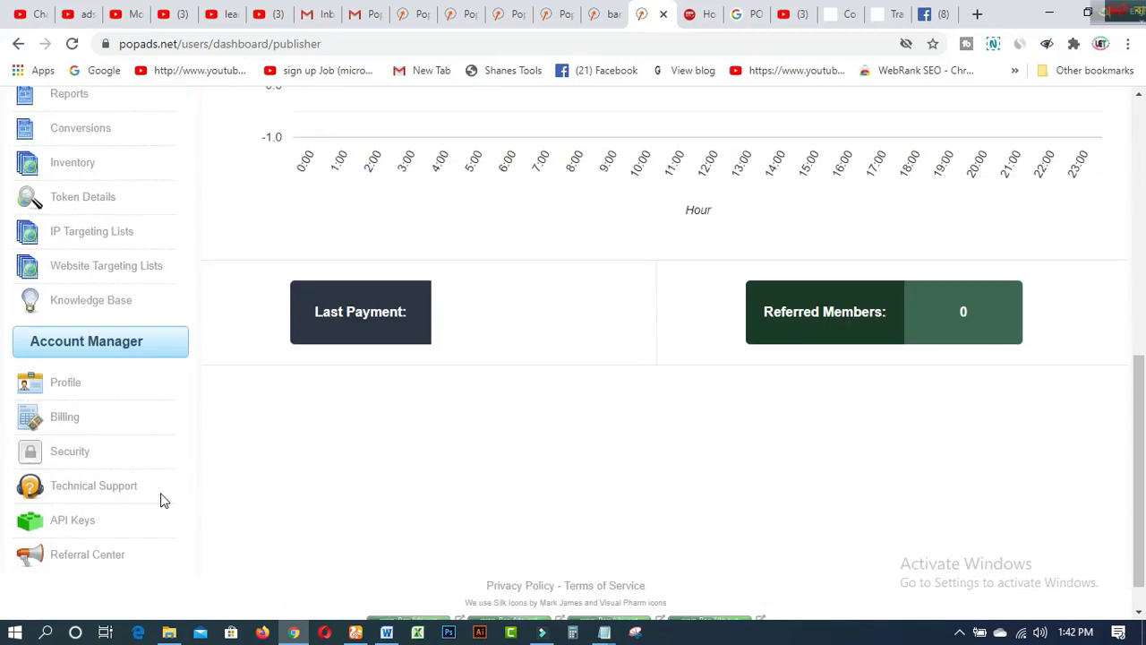
pyautogui.click(92, 557)
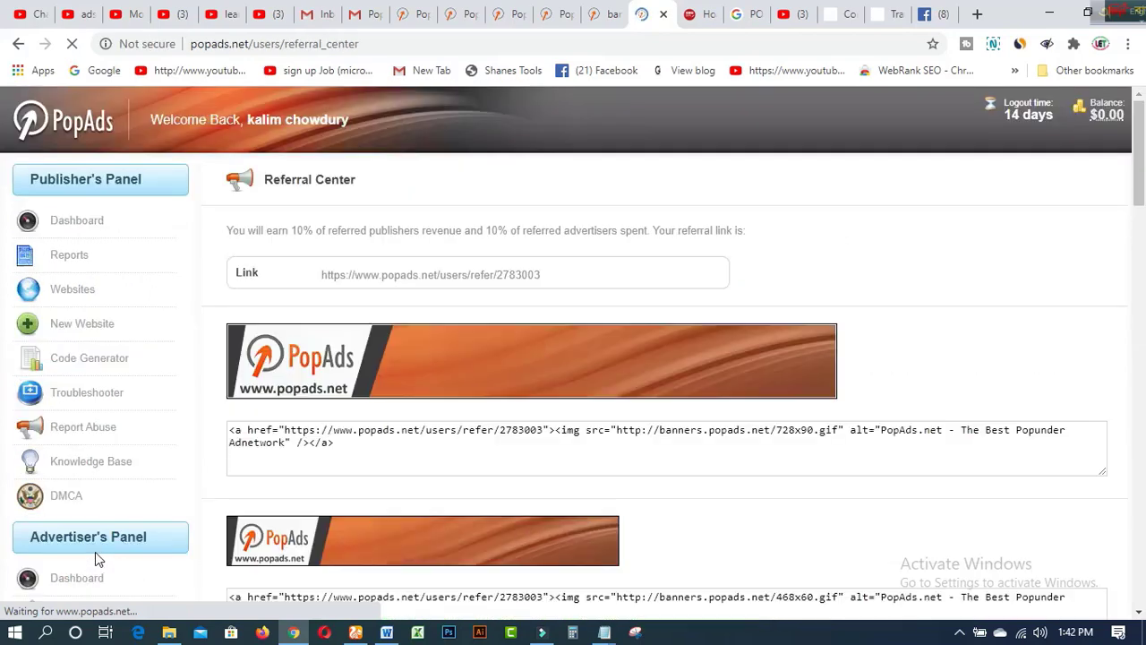
pyautogui.scroll(-1, 657, 445)
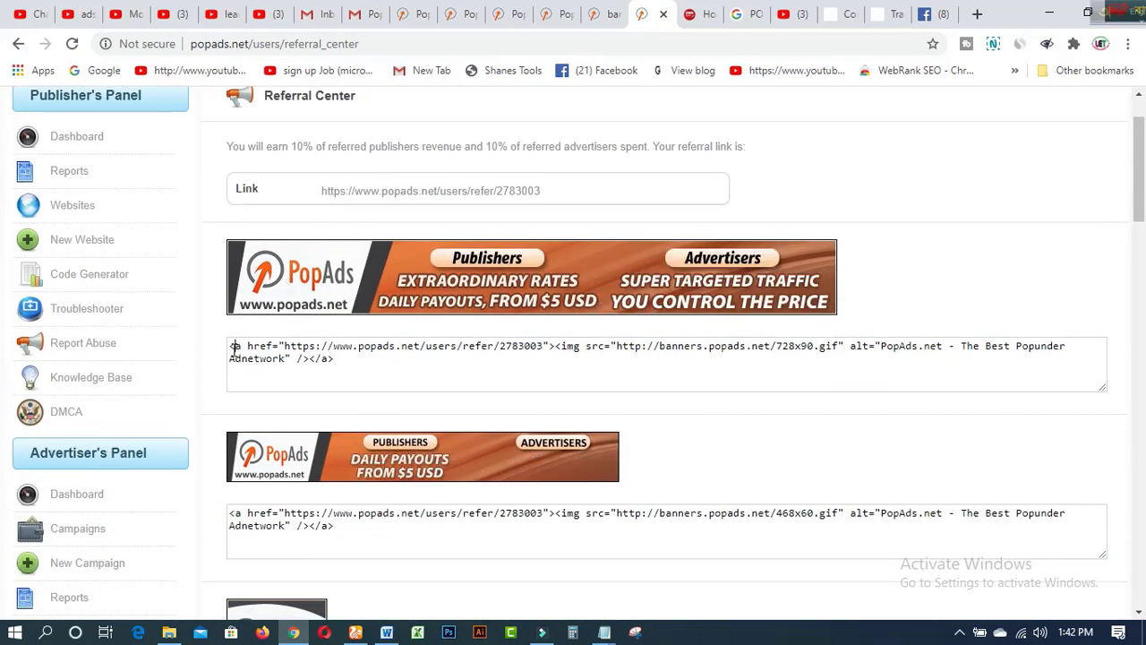
pyautogui.moveTo(230, 346); pyautogui.dragTo(530, 349)
pyautogui.scroll(1, 806, 323)
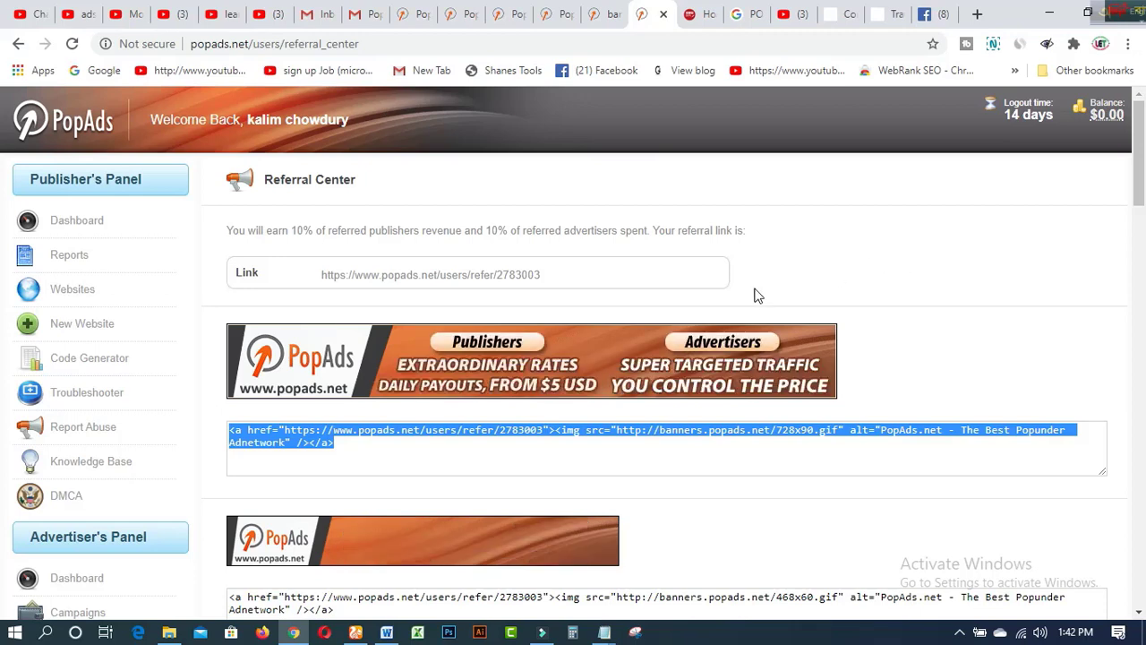
# Step: Return to the publisher dashboard, open the account's billing page and try to make a withdrawal
pyautogui.click(79, 222)
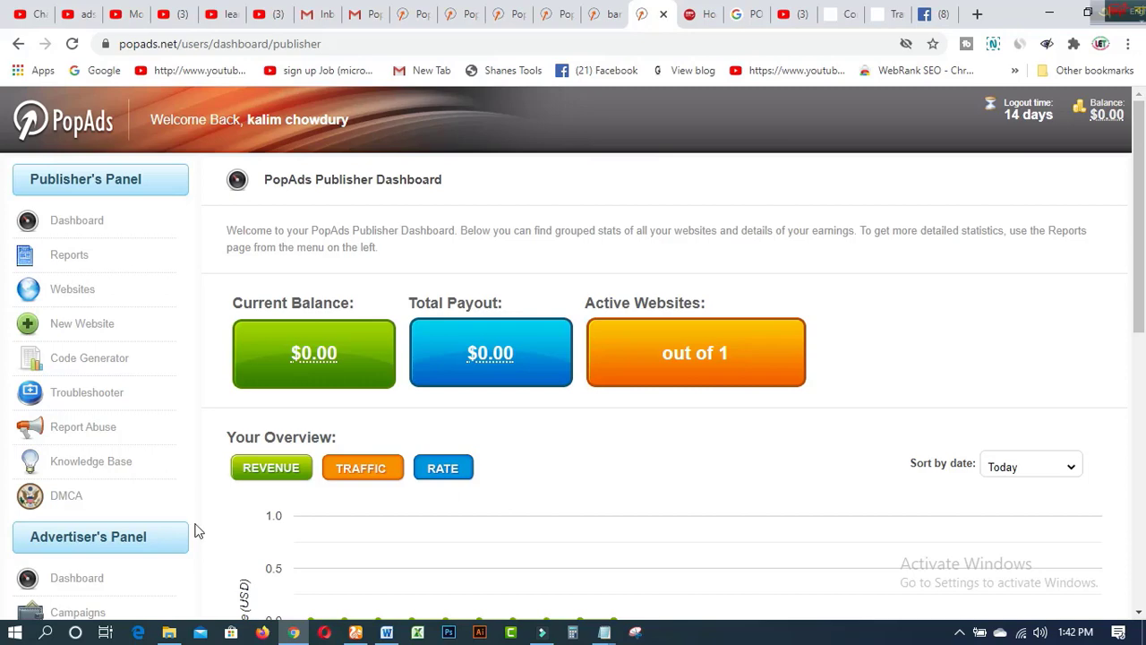
pyautogui.scroll(-5, 102, 494)
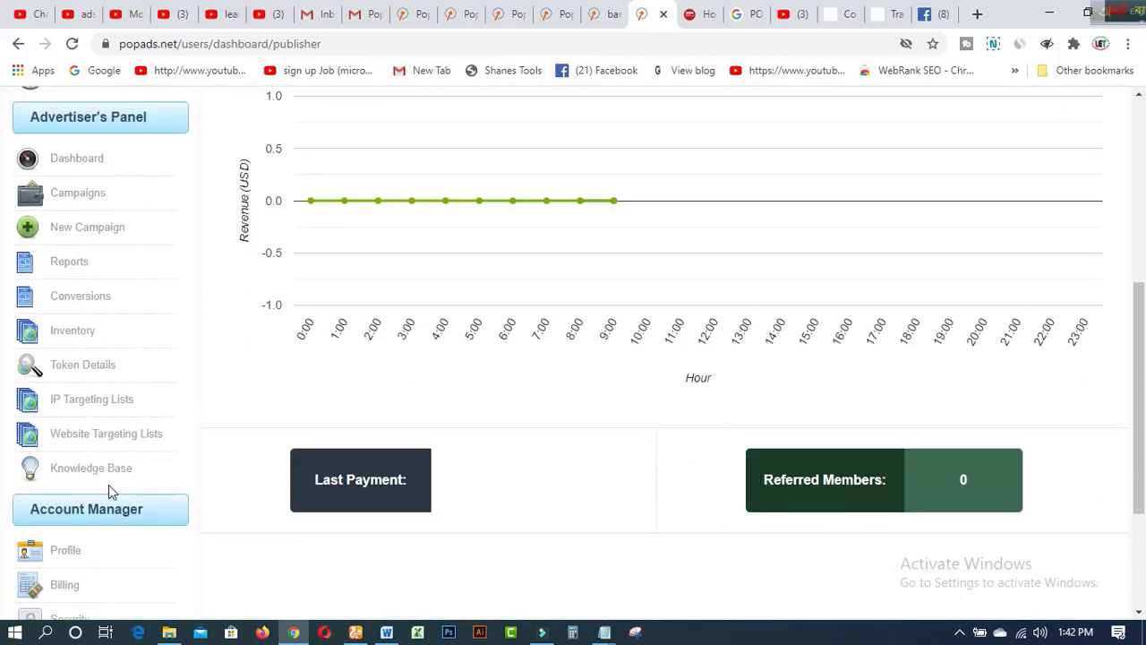
pyautogui.scroll(-1, 109, 485)
pyautogui.click(79, 504)
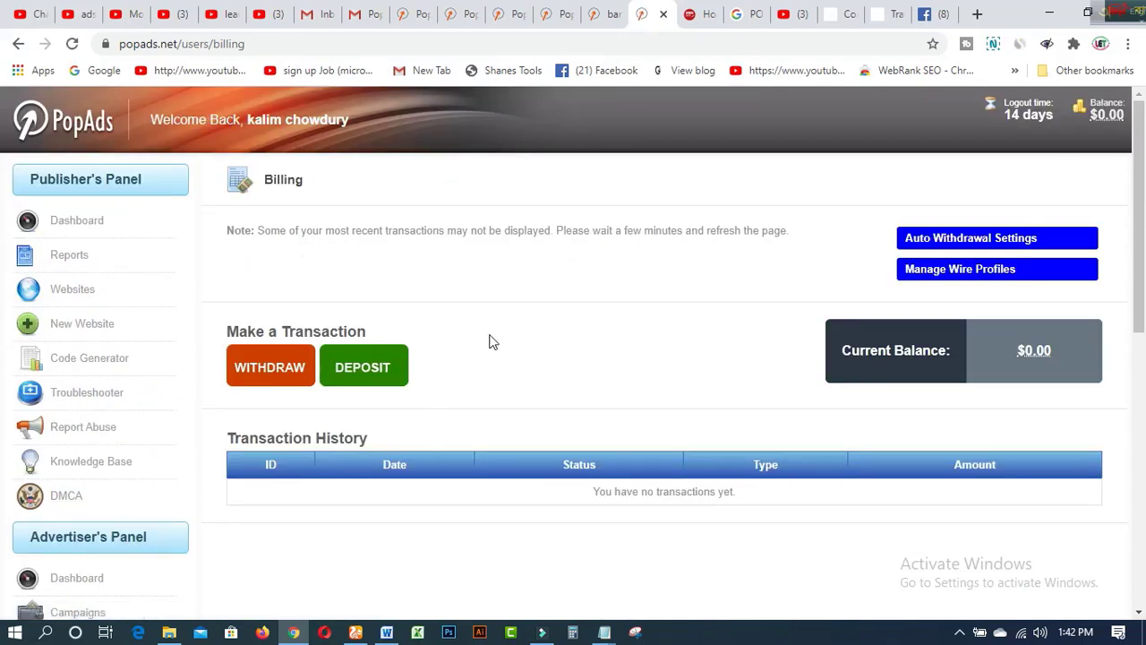
pyautogui.click(257, 376)
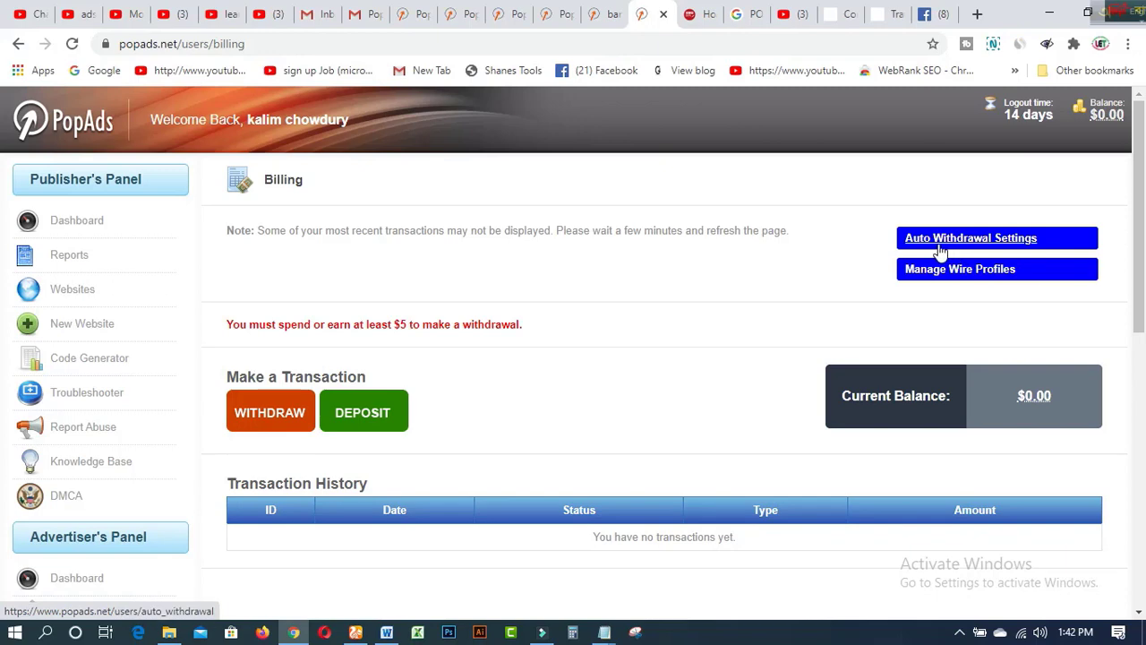
# Step: Open the wire profiles, try to add a profile and highlight the minimum wire withdrawal amount on the billing page
pyautogui.click(994, 279)
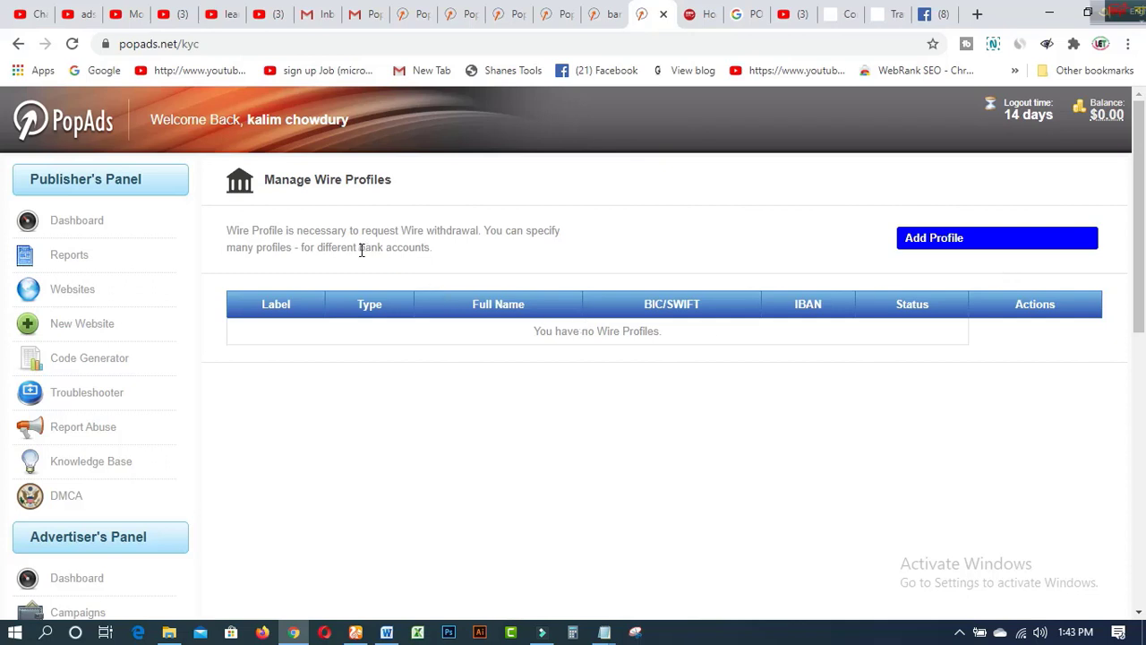
pyautogui.moveTo(359, 249); pyautogui.dragTo(435, 255)
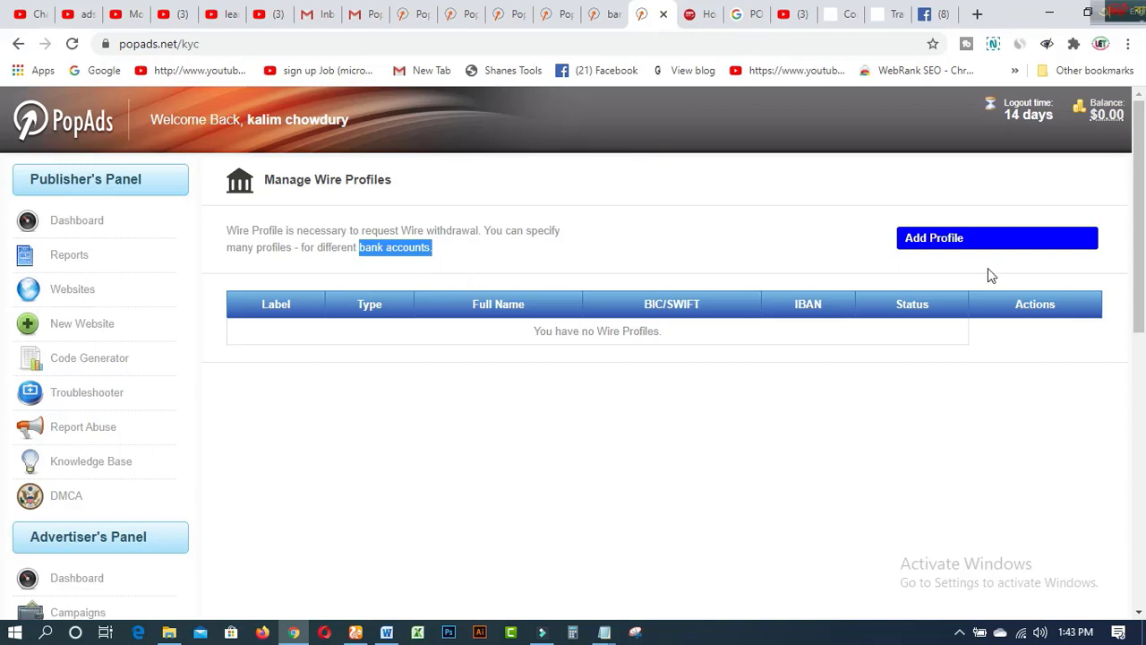
pyautogui.click(938, 240)
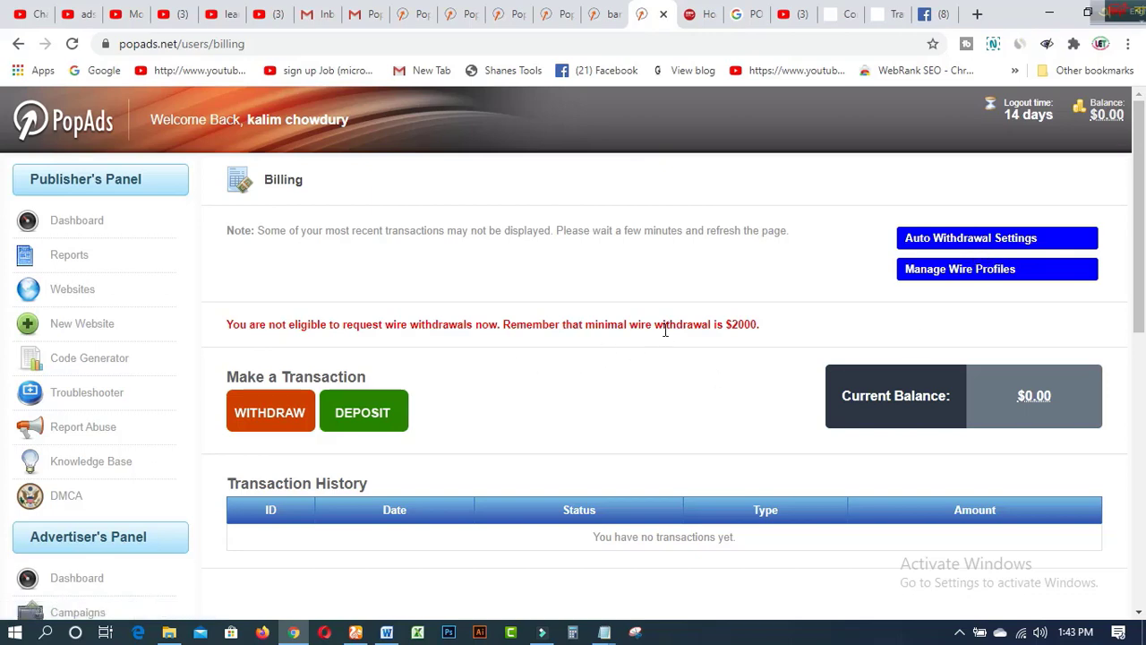
pyautogui.moveTo(723, 324); pyautogui.dragTo(772, 331)
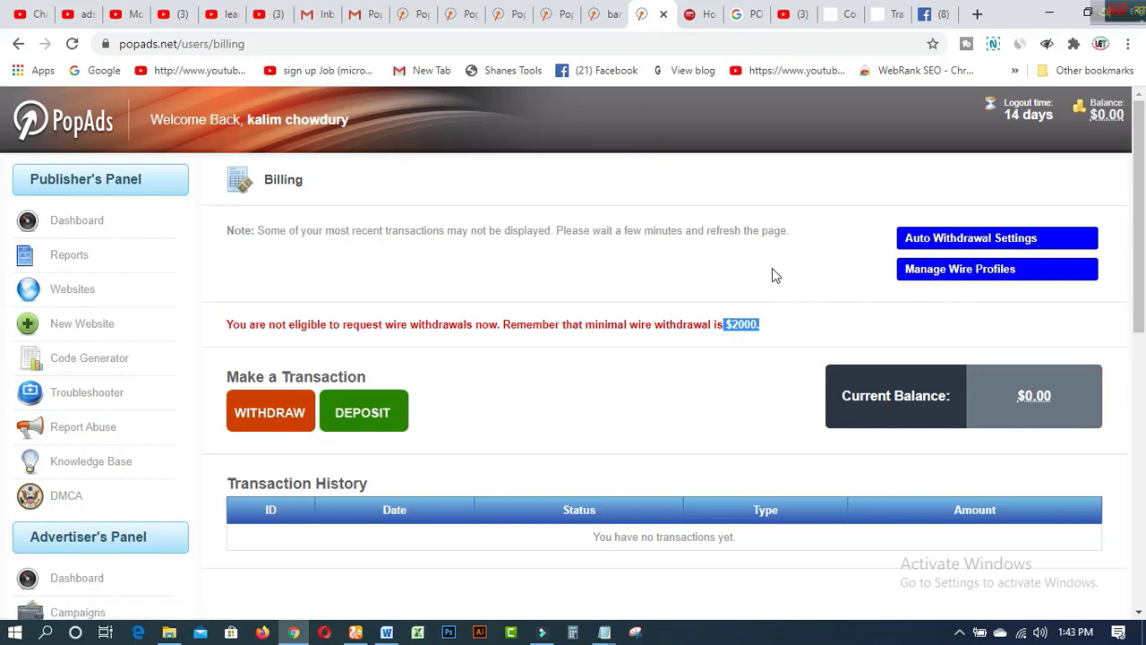
# Step: Open the deposit form from the billing page and view the available payment types
pyautogui.scroll(-5, 777, 282)
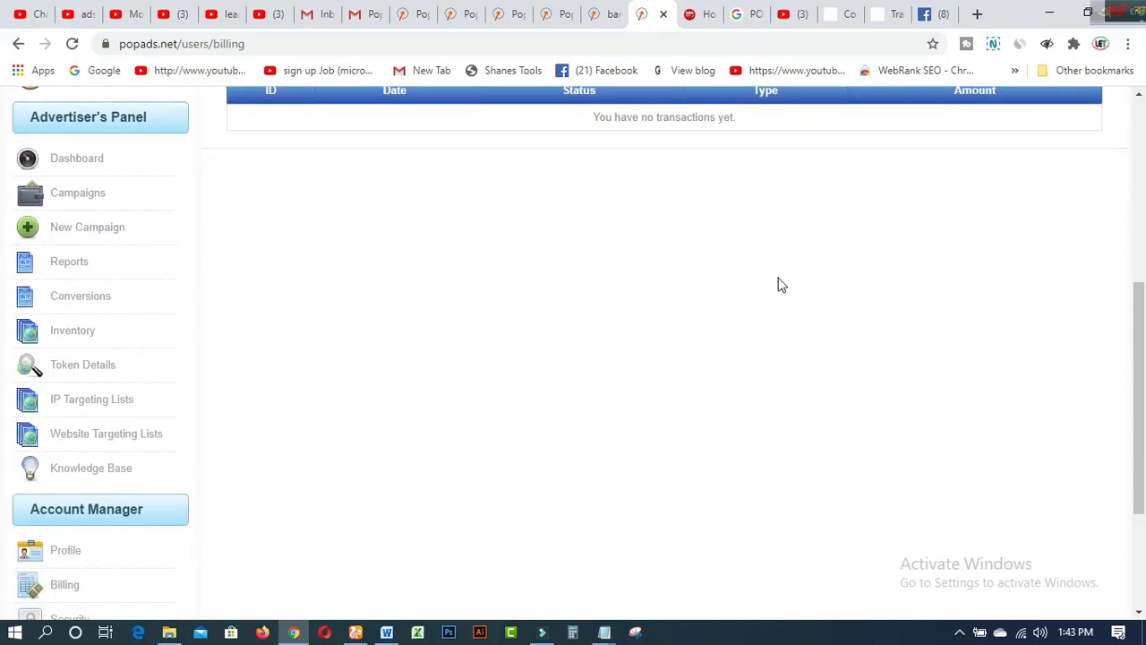
pyautogui.scroll(5, 777, 285)
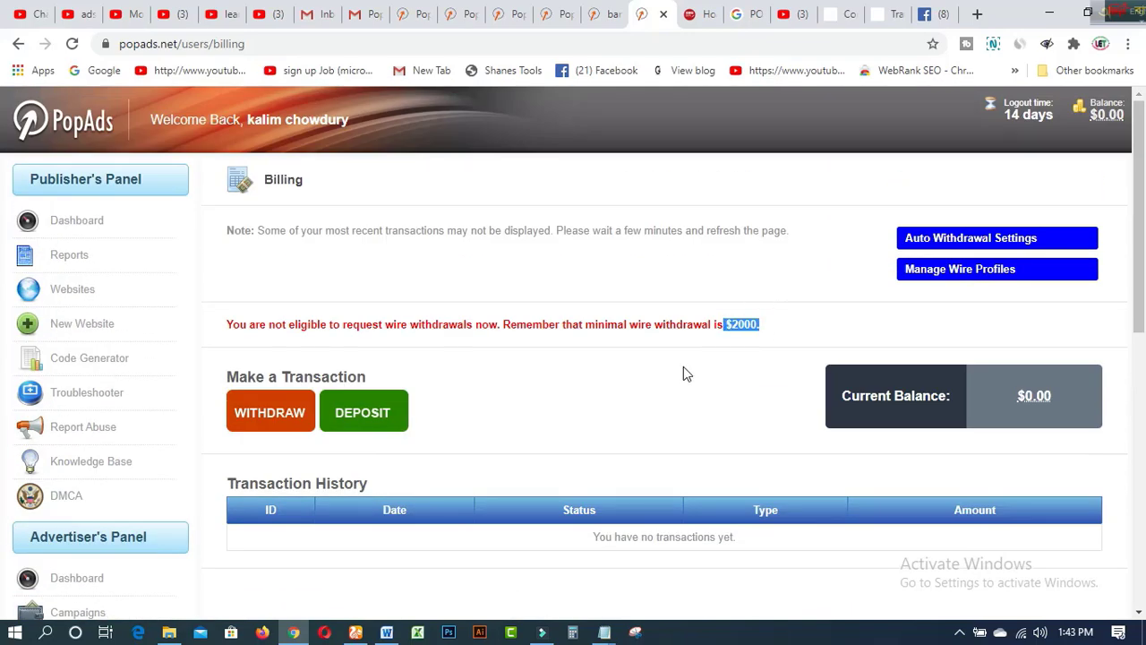
pyautogui.click(380, 420)
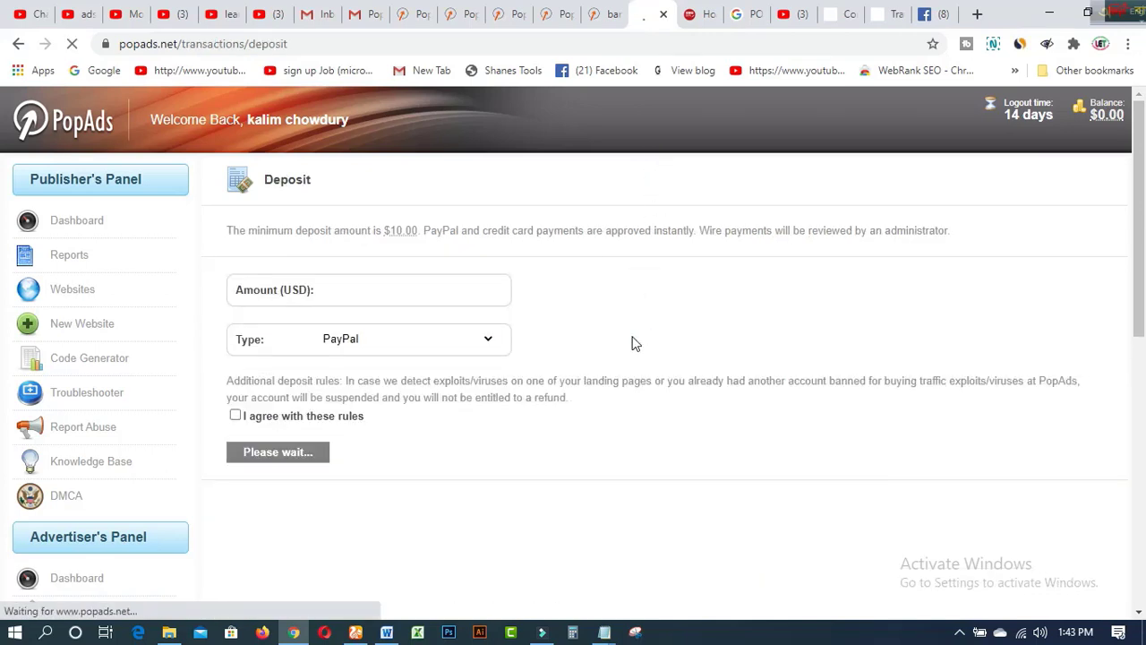
pyautogui.click(489, 344)
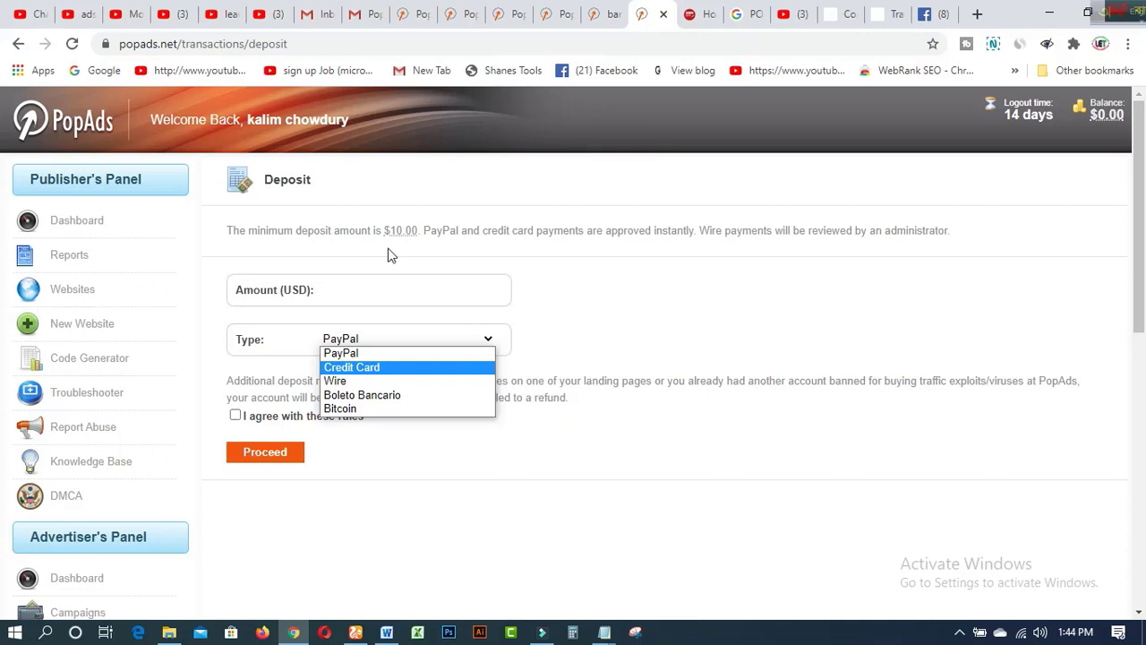
pyautogui.click(653, 324)
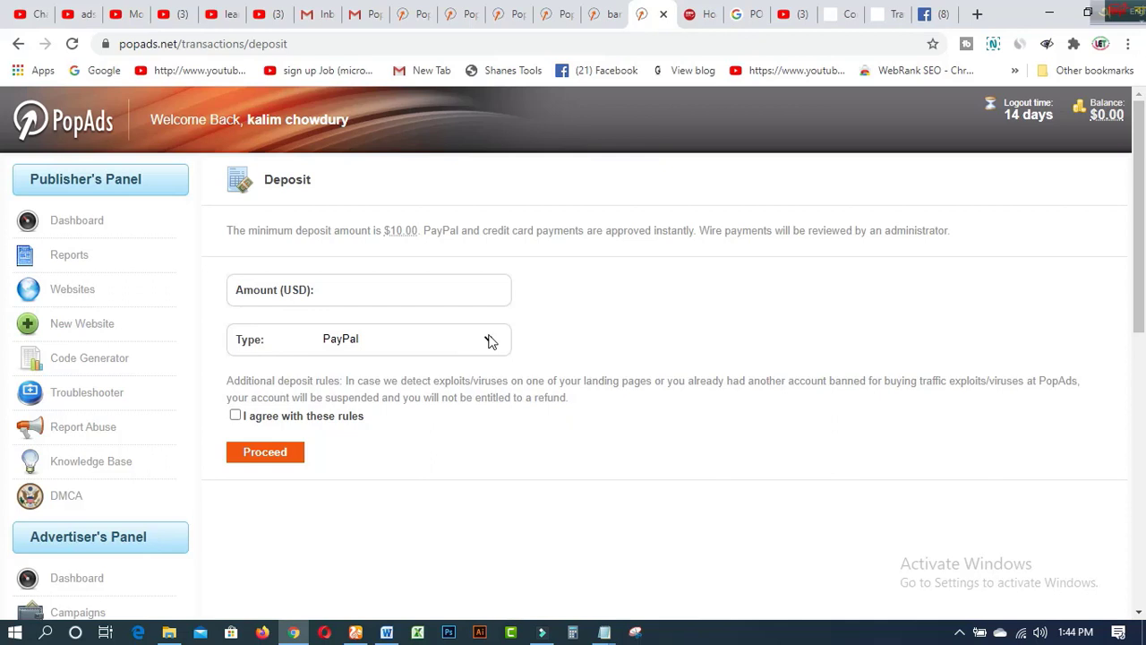
# Step: Agree with the deposit rules and check the payment types again, keeping PayPal selected
pyautogui.click(235, 416)
pyautogui.click(335, 290)
pyautogui.click(488, 346)
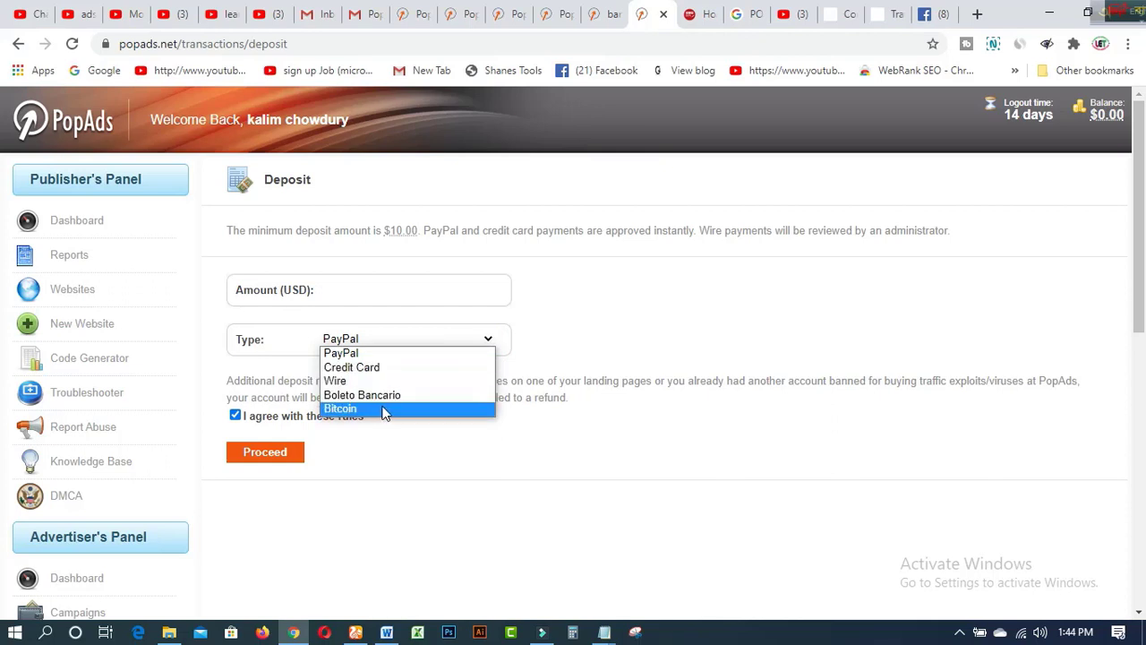
pyautogui.click(631, 327)
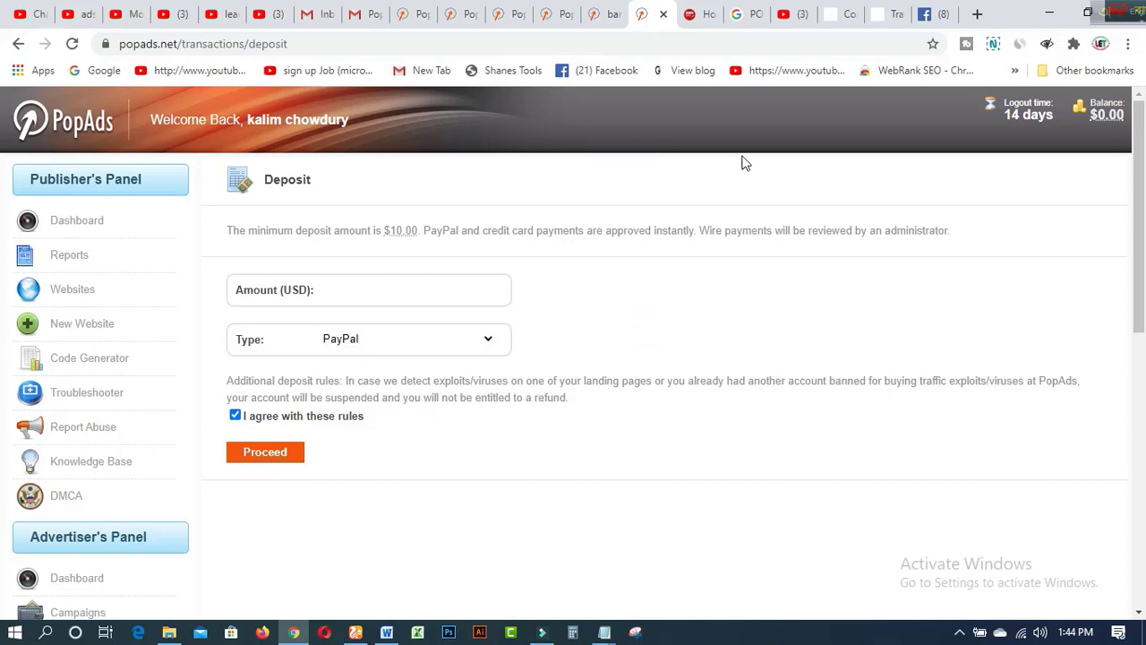
# Step: Switch to the tab with the added banglalipi website and examine its review notice, website info, approval status and earnings
pyautogui.click(700, 18)
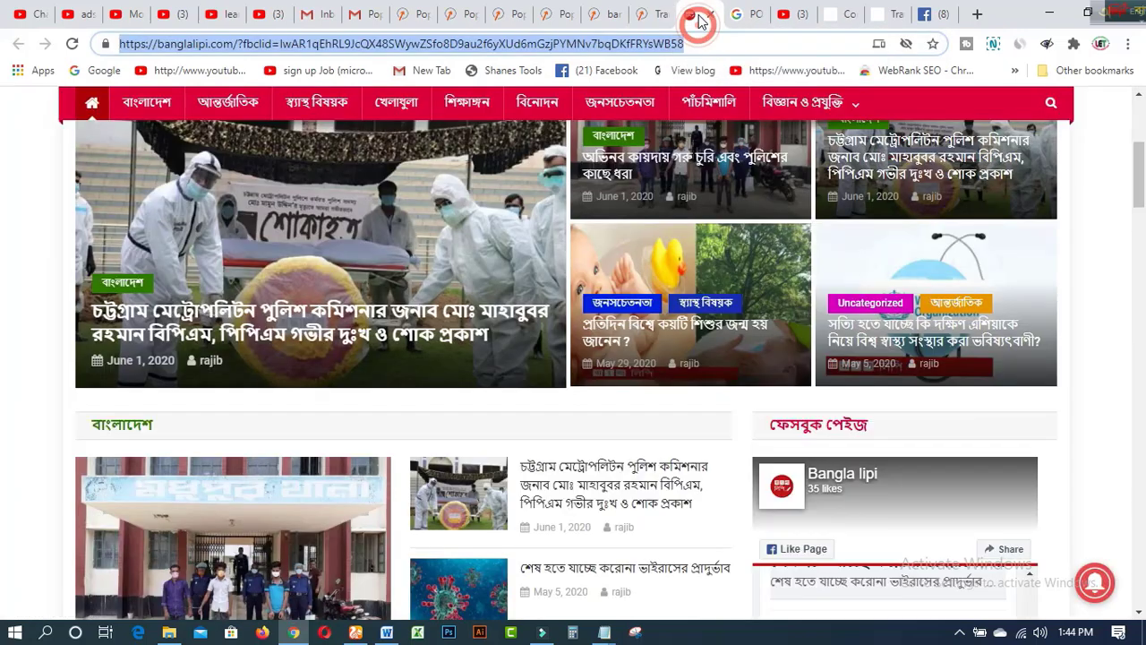
pyautogui.click(658, 16)
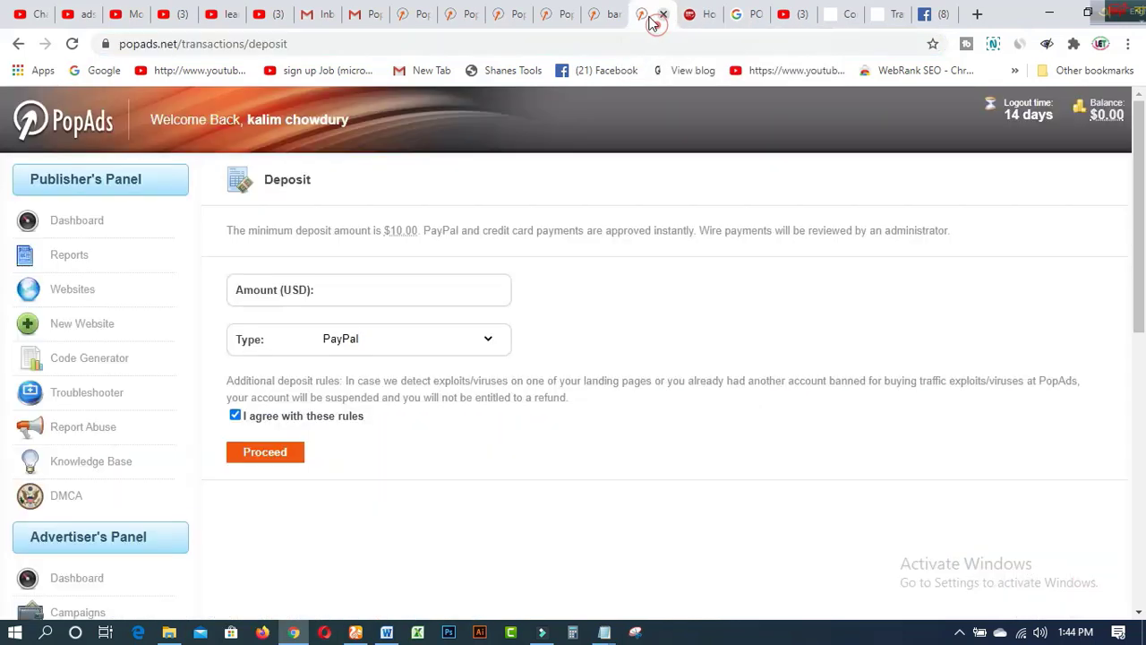
pyautogui.click(602, 16)
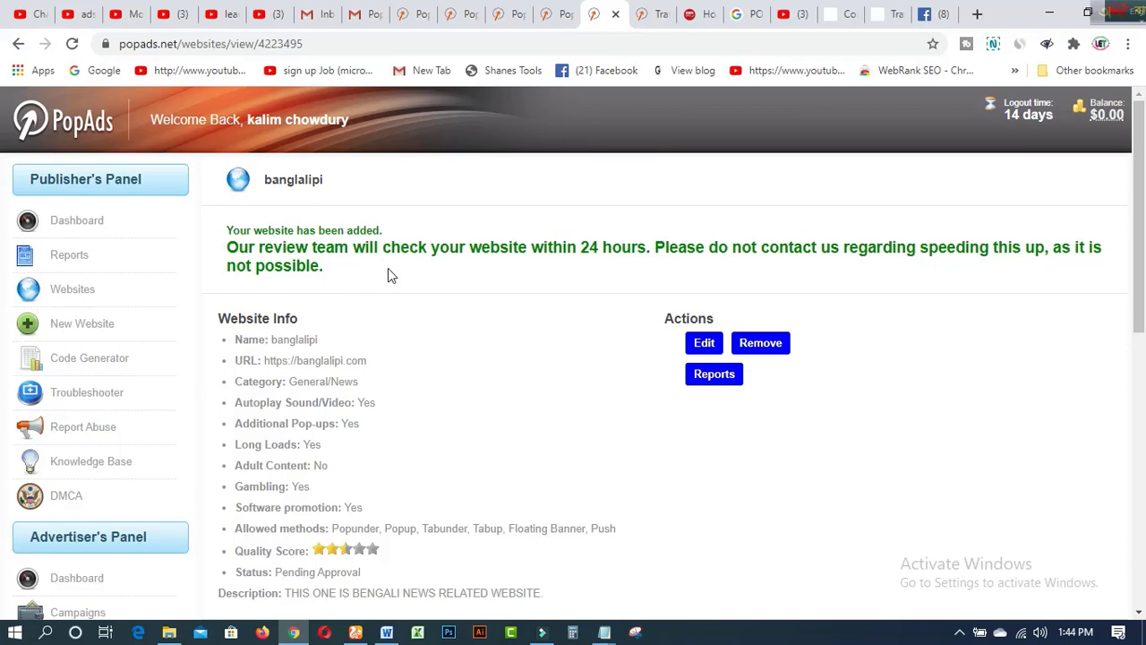
pyautogui.scroll(-1, 394, 394)
pyautogui.scroll(-2, 374, 338)
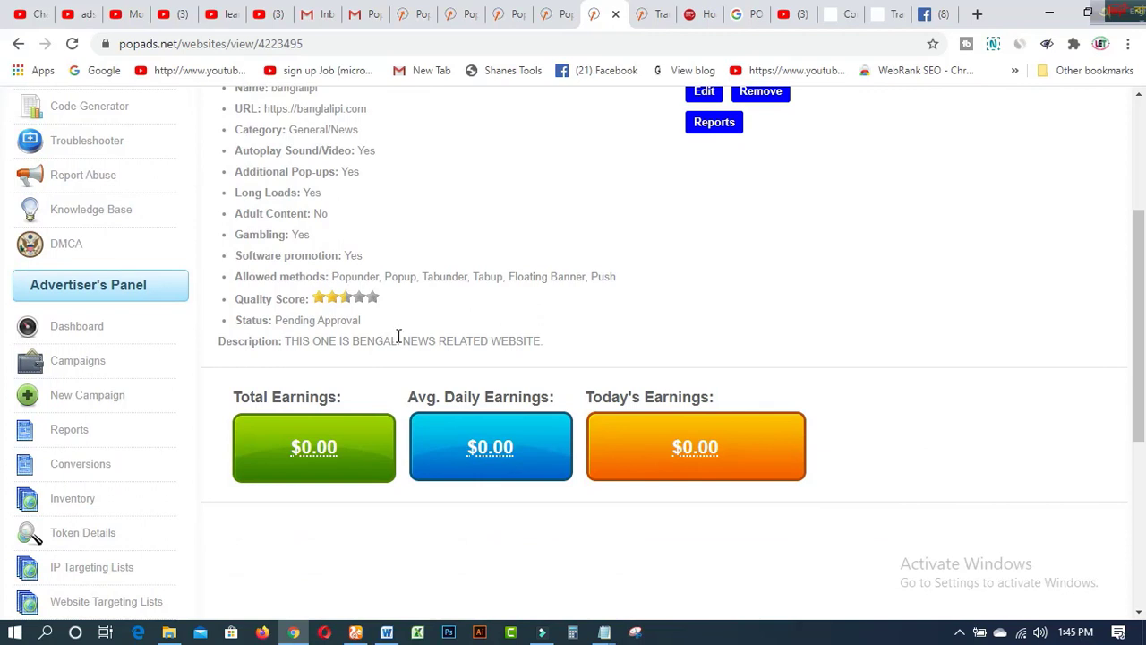
pyautogui.scroll(1, 399, 335)
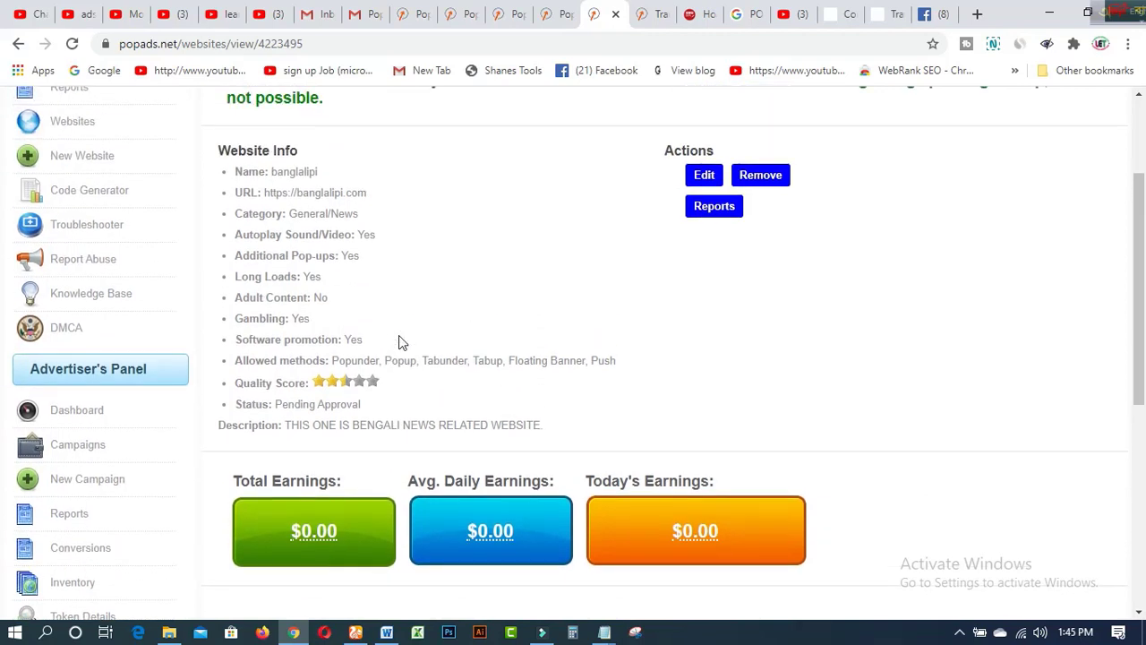
pyautogui.scroll(2, 400, 342)
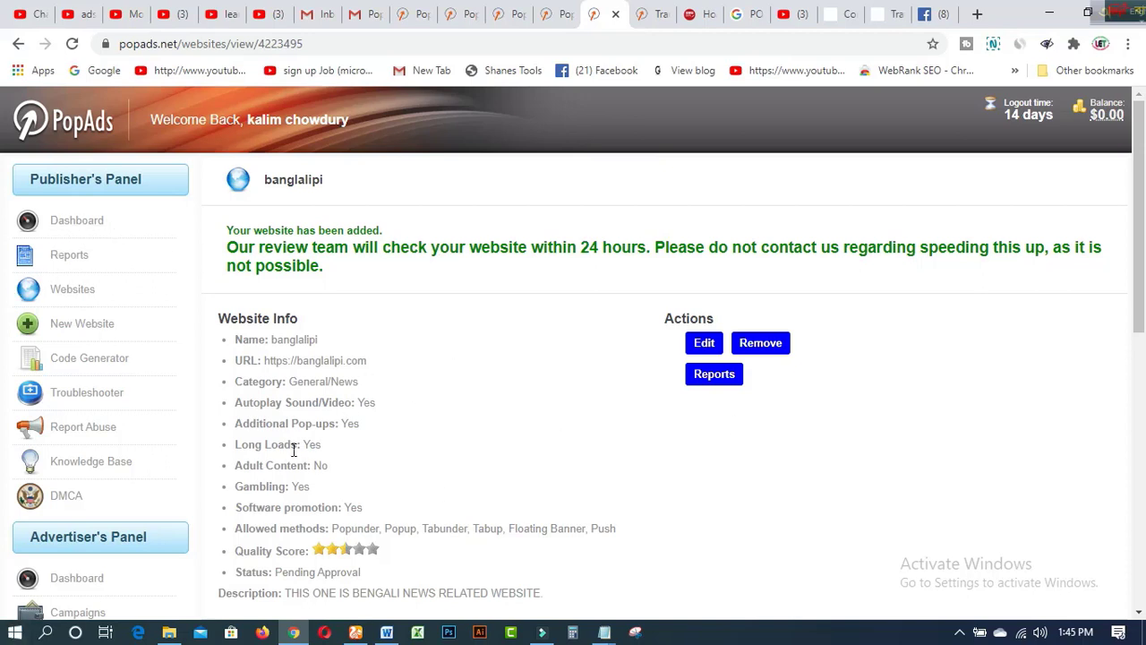
pyautogui.scroll(-4, 139, 270)
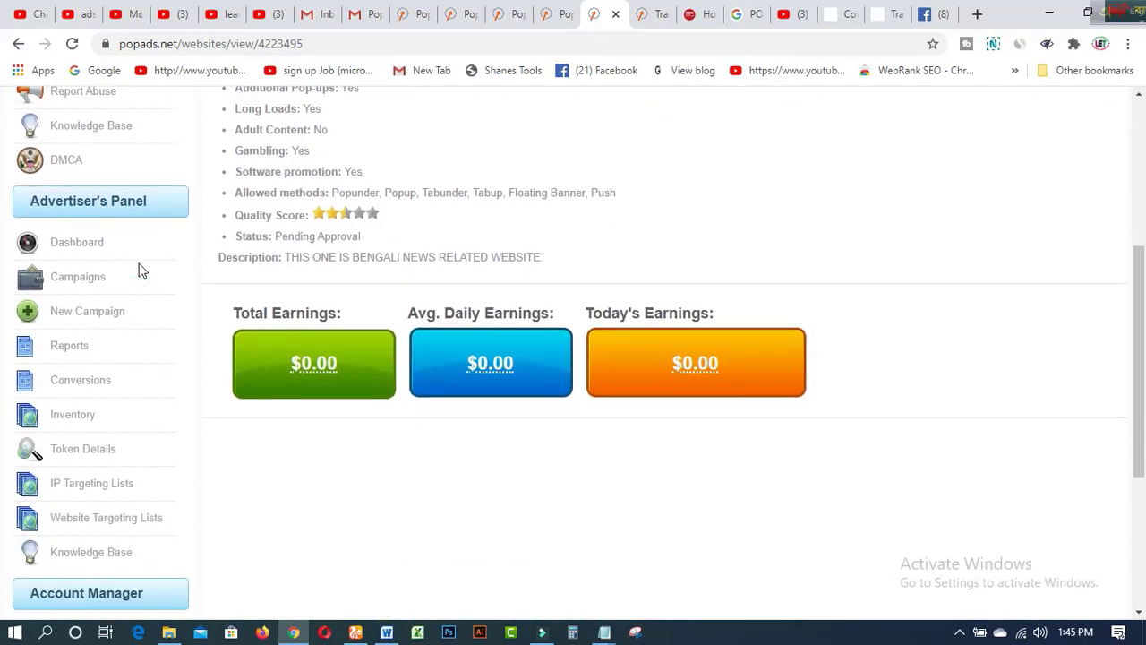
pyautogui.scroll(-4, 139, 270)
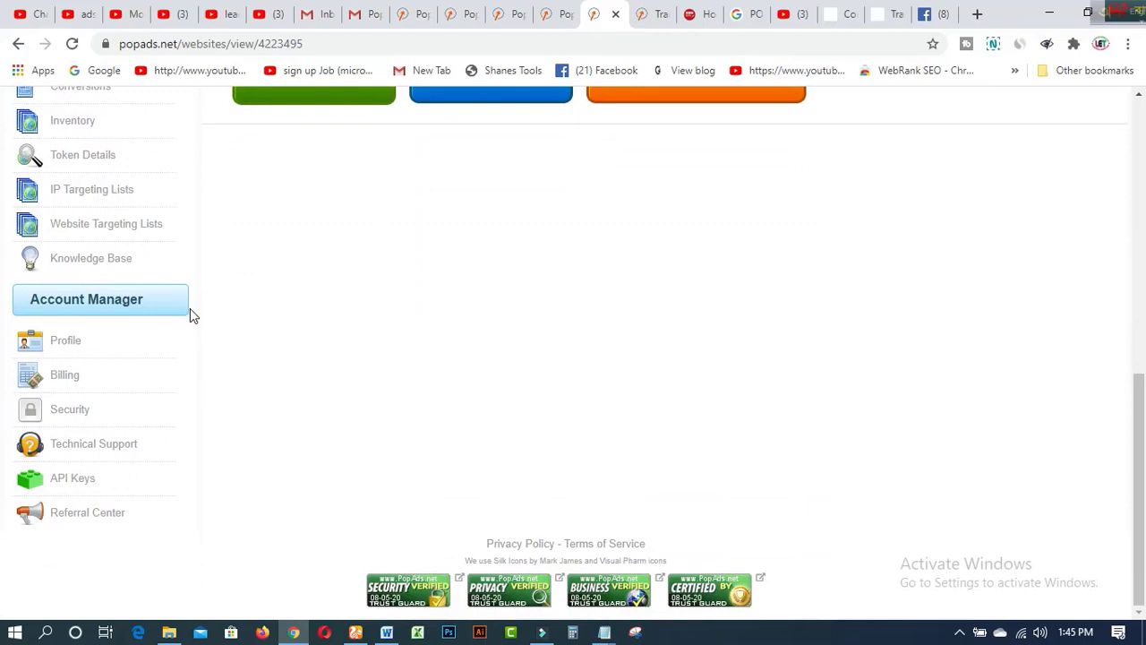
pyautogui.scroll(1, 320, 310)
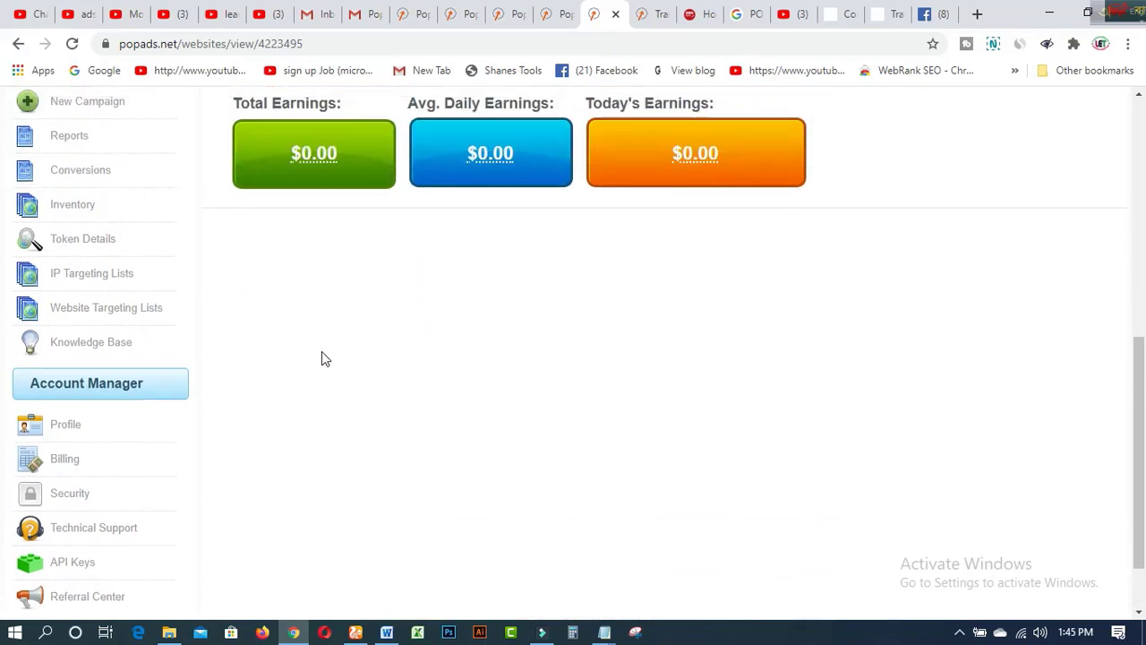
# Step: Look over the full banglalipi page again, from the website info and available actions down to the footer
pyautogui.scroll(3, 327, 407)
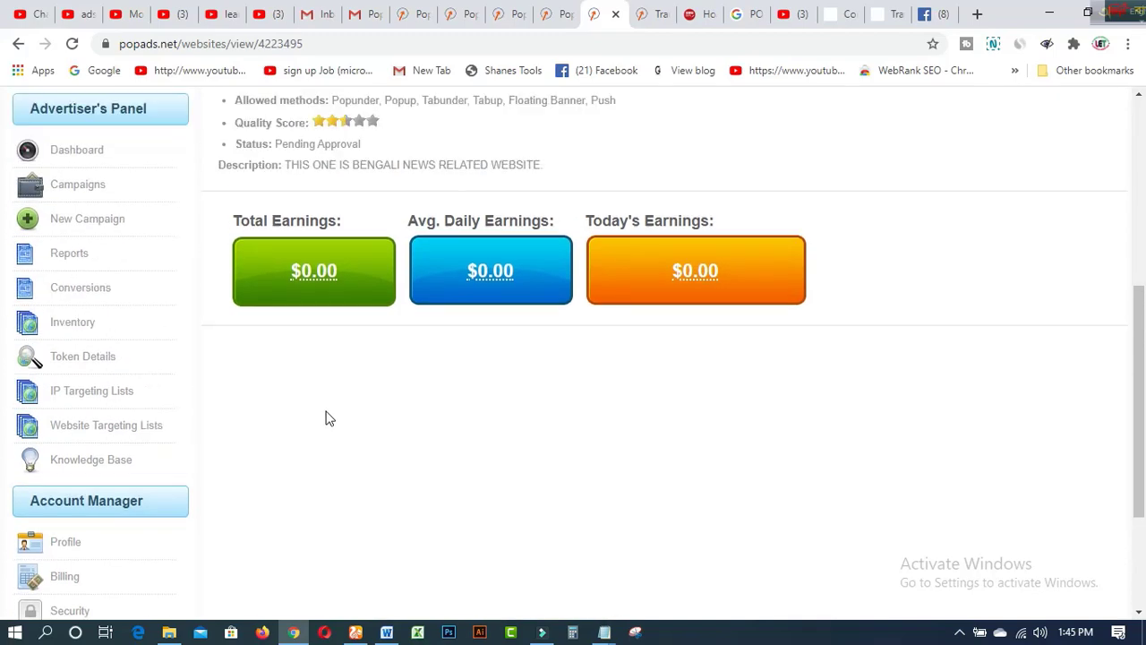
pyautogui.scroll(4, 329, 412)
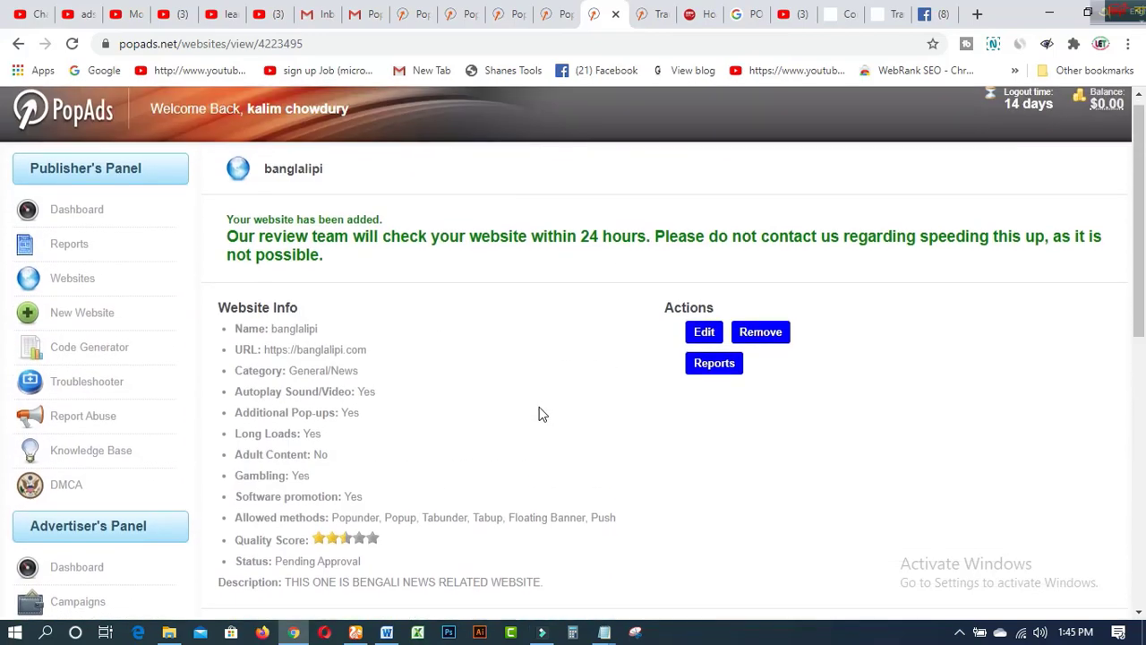
pyautogui.scroll(-3, 541, 414)
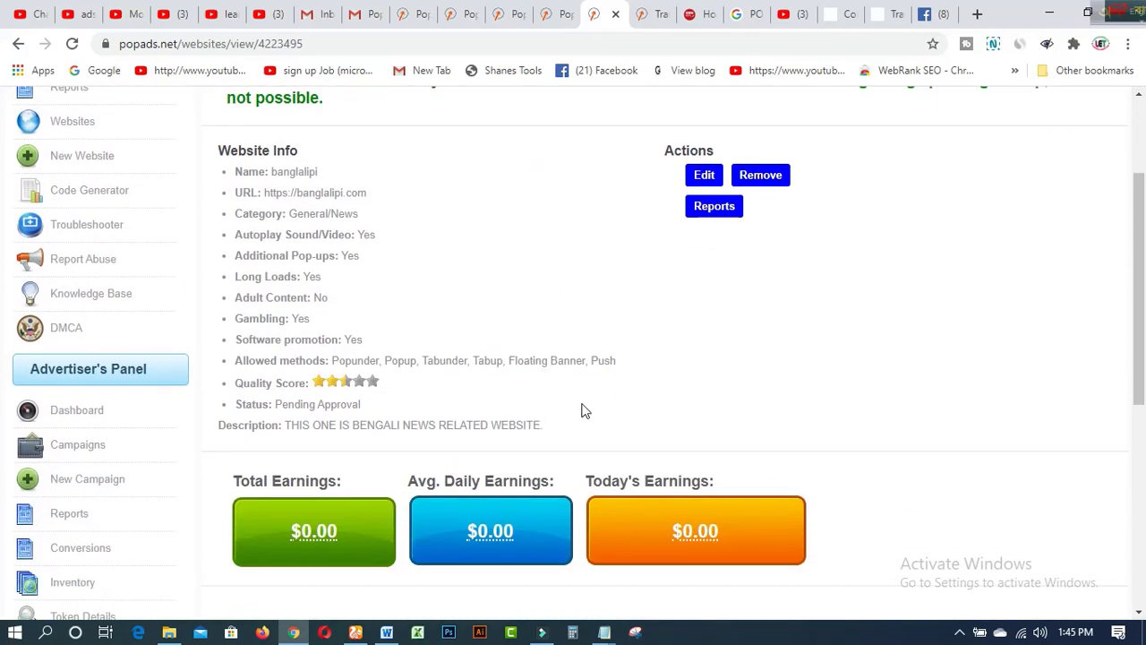
pyautogui.scroll(-5, 564, 468)
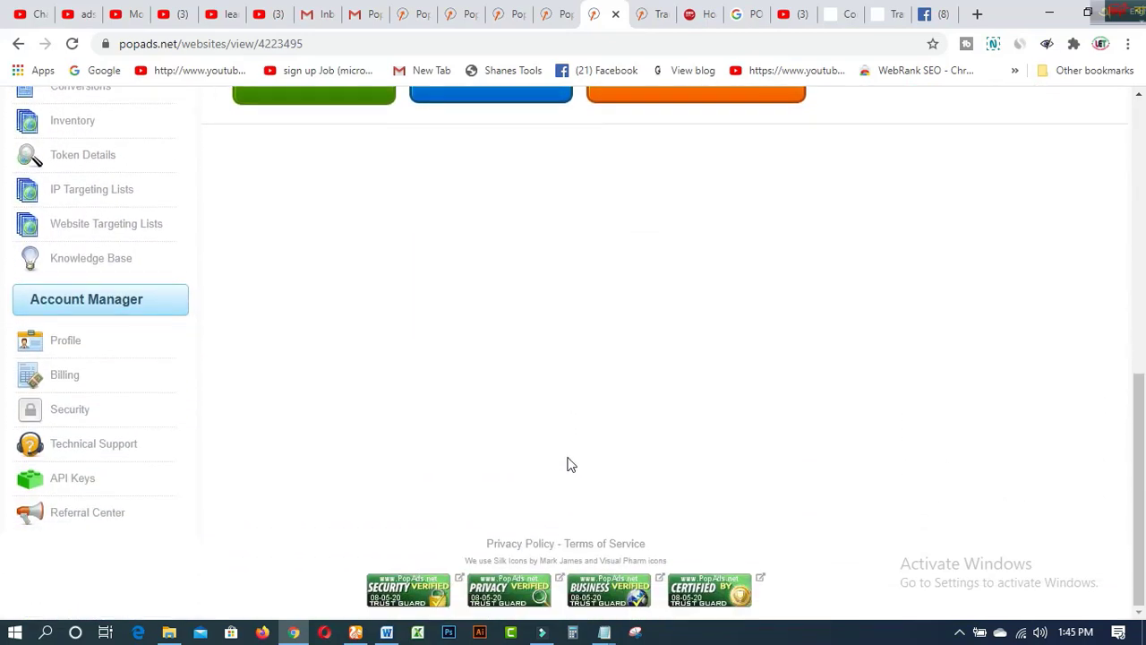
pyautogui.scroll(2, 567, 464)
pyautogui.scroll(3, 391, 138)
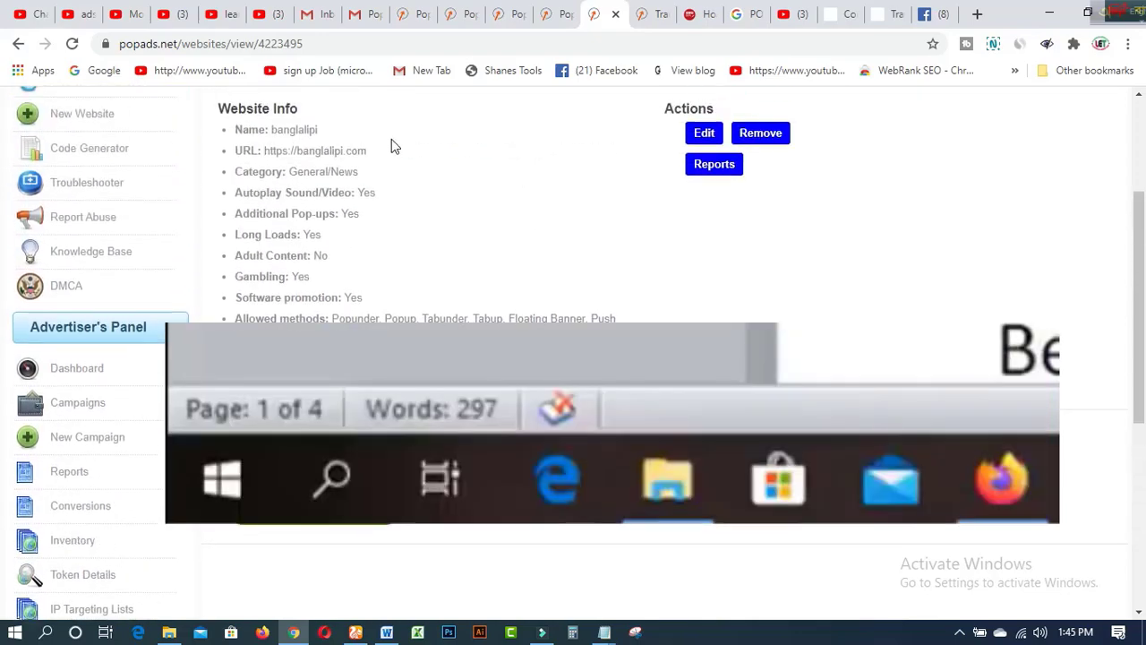
# Step: Switch to YouTube and view the learning & earning tube channel's uploads and the MAKE MONEY ONLINE channel's home page
pyautogui.click(222, 15)
pyautogui.scroll(5, 614, 263)
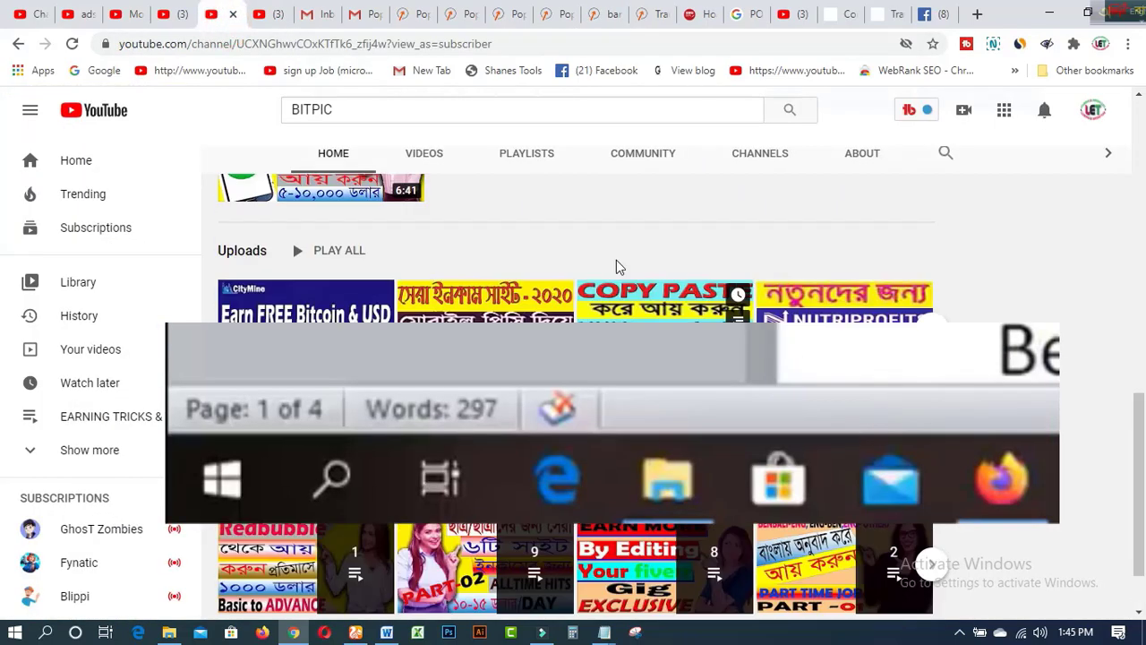
pyautogui.click(260, 15)
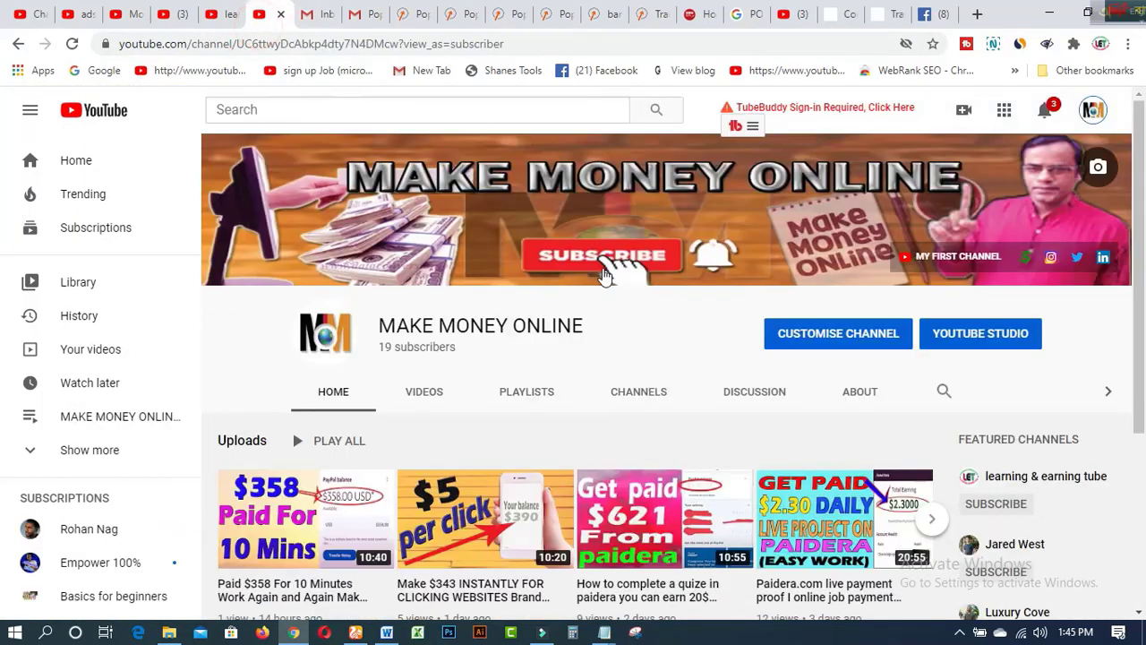